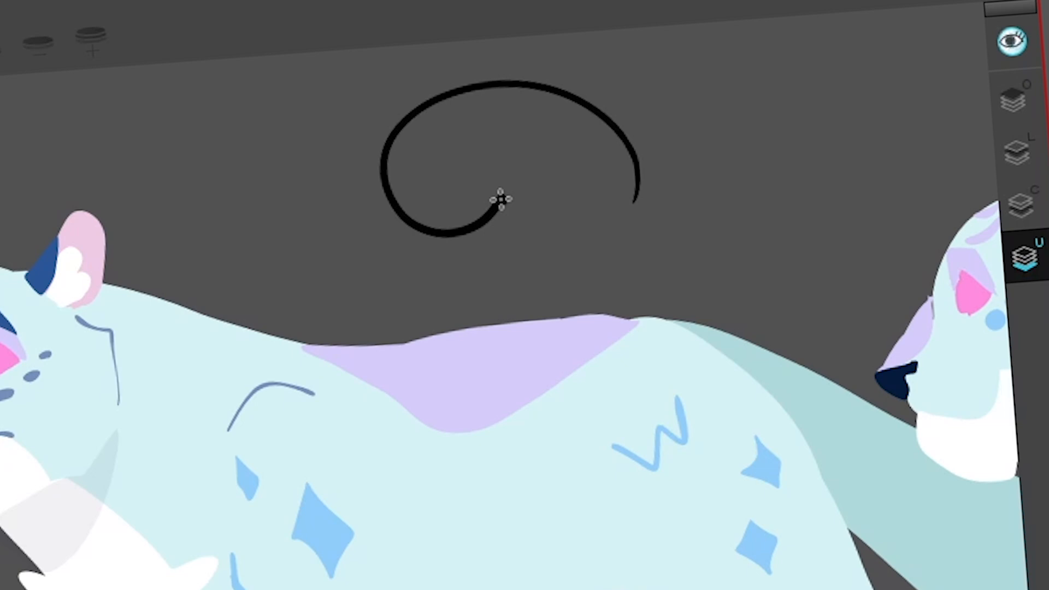
Step: Paint freehand curved test strokes in black on the empty canvas above the side-view tiger's back
{"action": "mouse_move", "coordinate": [502, 198]}
{"action": "left_mouse_down"}
{"action": "mouse_move", "coordinate": [506, 172]}
{"action": "mouse_move", "coordinate": [529, 176]}
{"action": "mouse_move", "coordinate": [557, 147]}
{"action": "mouse_move", "coordinate": [574, 215]}
{"action": "mouse_move", "coordinate": [603, 218]}
{"action": "mouse_move", "coordinate": [611, 164]}
{"action": "left_mouse_up"}
{"action": "mouse_move", "coordinate": [873, 188]}
{"action": "left_mouse_down"}
{"action": "mouse_move", "coordinate": [707, 227]}
{"action": "mouse_move", "coordinate": [716, 215]}
{"action": "left_mouse_up"}
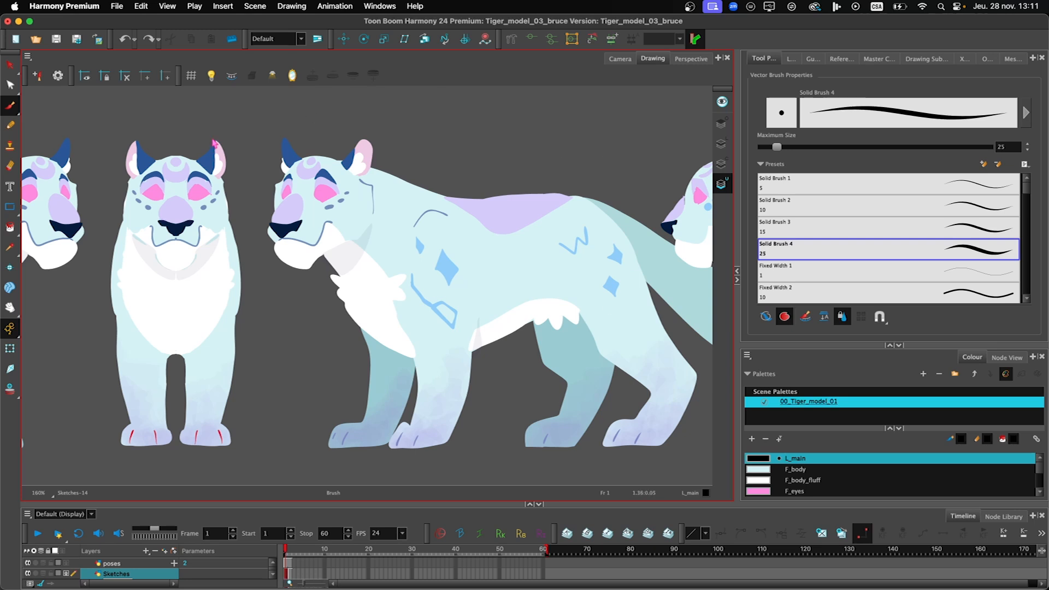
Step: Examine the flat colour shapes around the side-view tiger's chest and belly up close and at full-body size
{"action": "key", "text": "2"}
{"action": "key", "text": "2"}
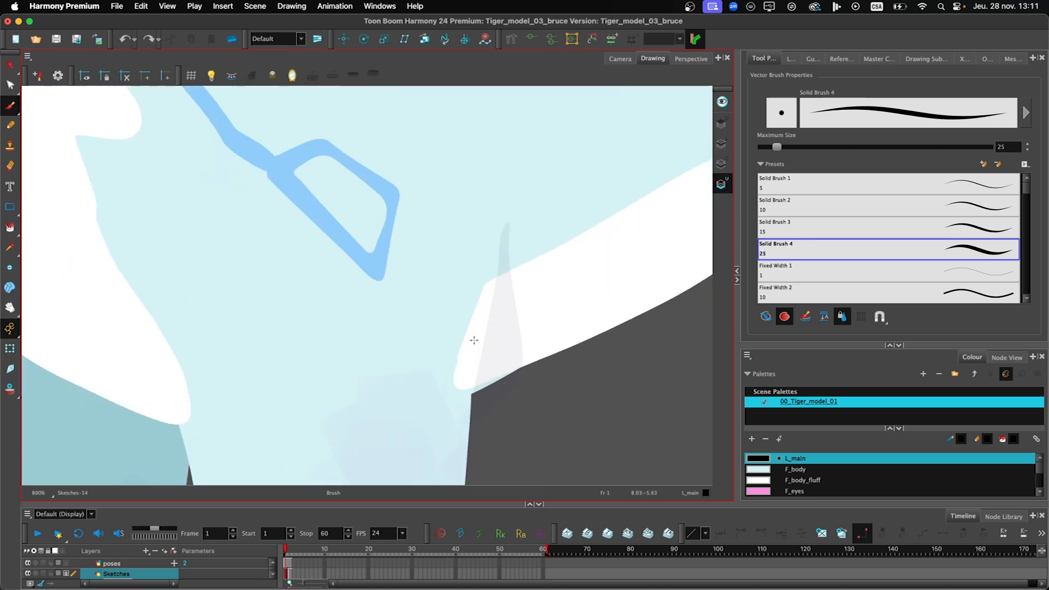
{"action": "key", "text": "1"}
{"action": "key", "text": "1"}
{"action": "key", "text": "2"}
{"action": "key", "text": "2"}
{"action": "key", "text": "1"}
{"action": "key", "text": "1"}
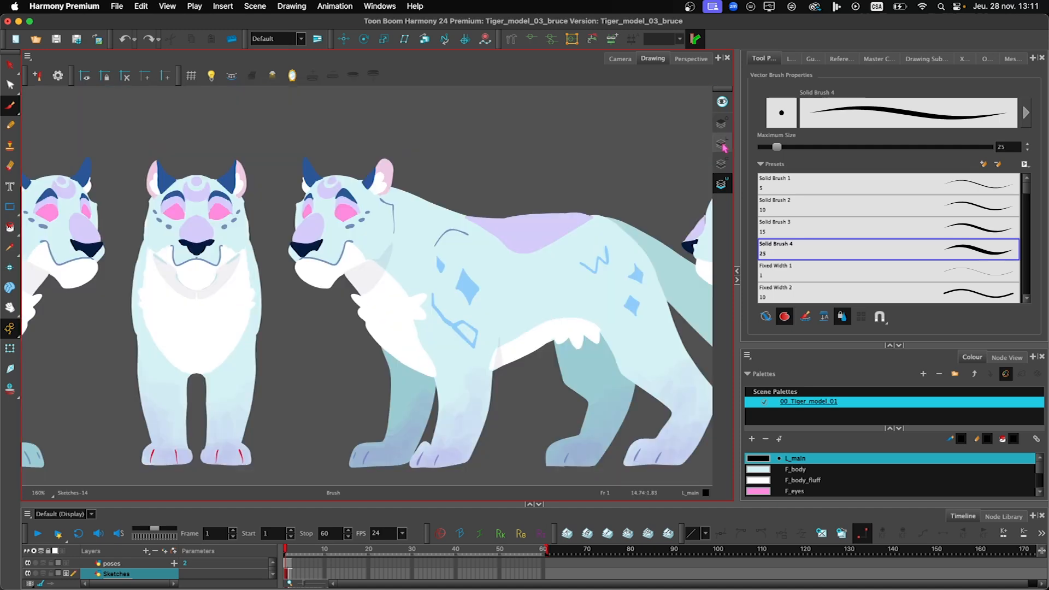
Step: View the rough sketch on the Line Art layer and return to the Underlay layer
{"action": "left_click", "coordinate": [721, 144]}
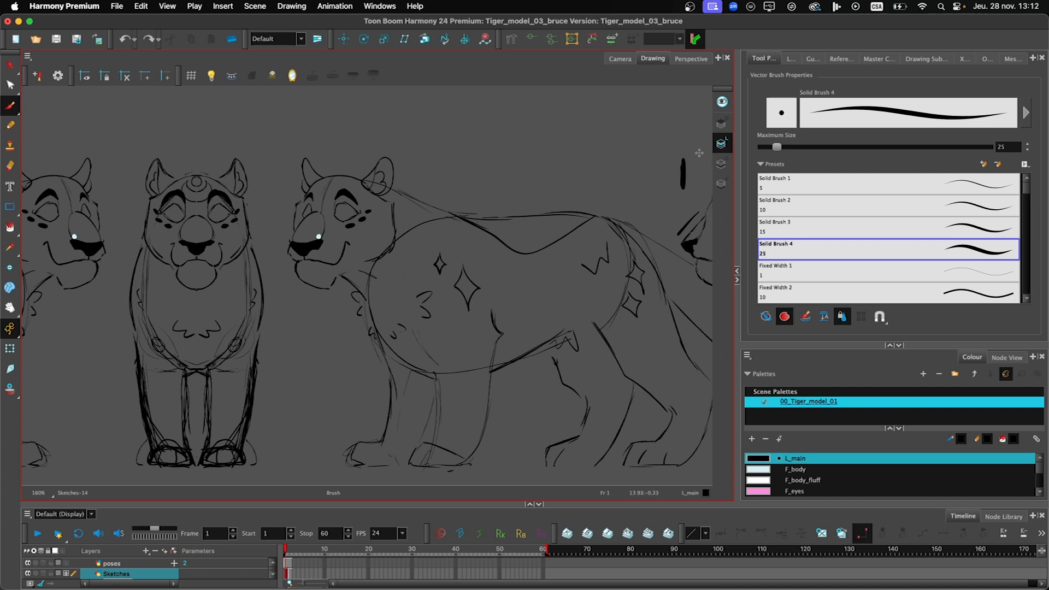
{"action": "left_click", "coordinate": [722, 186]}
Step: Try a short L_main brush stroke above the side-view tiger on the Underlay layer and undo it
{"action": "mouse_move", "coordinate": [421, 124]}
{"action": "left_mouse_down"}
{"action": "mouse_move", "coordinate": [394, 125]}
{"action": "mouse_move", "coordinate": [408, 125]}
{"action": "left_mouse_up"}
{"action": "key", "text": "super+z"}
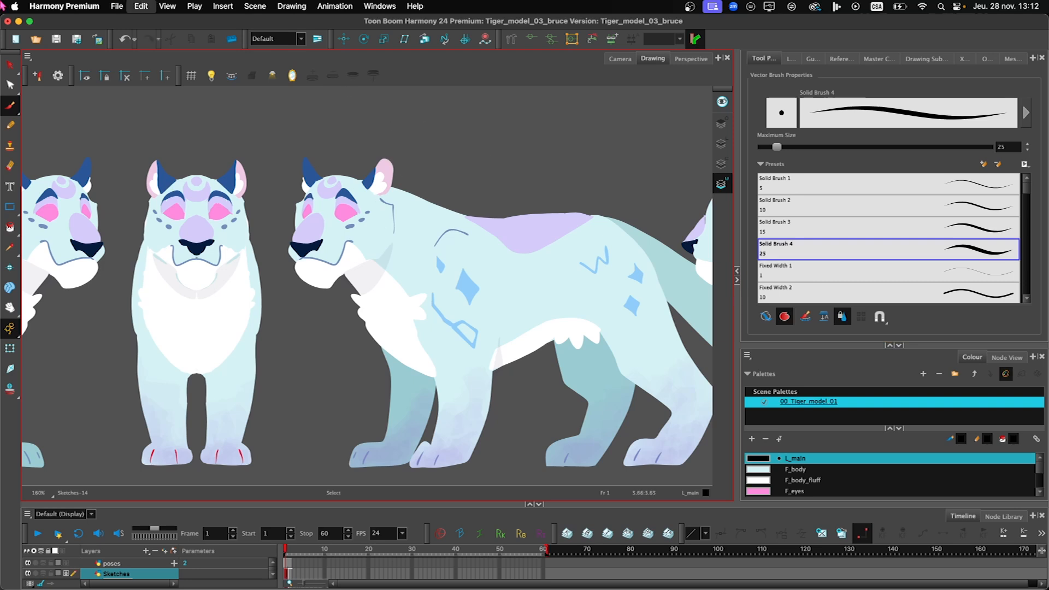
Step: Enlarge the colour palette area and pick the F_body_sh colour for painting
{"action": "scroll", "coordinate": [364, 418], "scroll_direction": "left", "scroll_amount": 3}
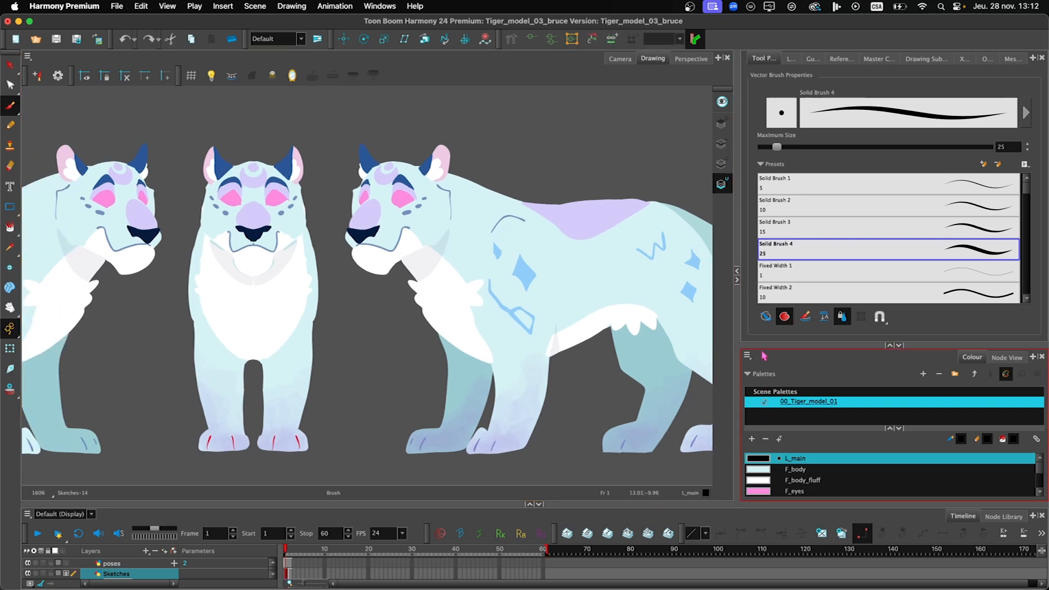
{"action": "left_click_drag", "start_coordinate": [760, 345], "coordinate": [757, 286]}
{"action": "left_click", "coordinate": [760, 456]}
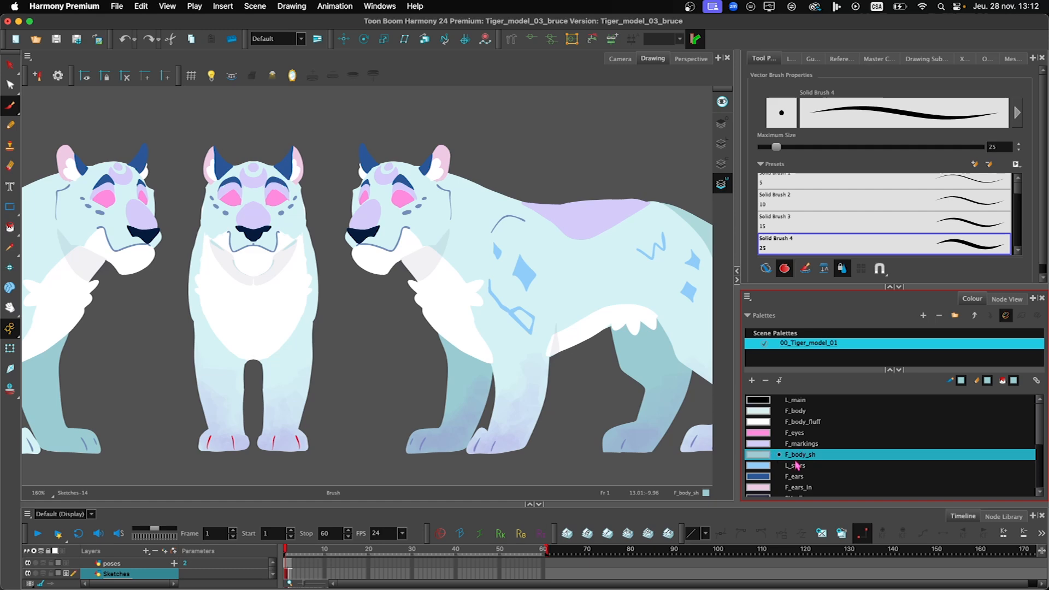
Step: Turn on Draw Behind and try several F_body_sh brush strokes around the tiger, undoing one along the way
{"action": "left_click", "coordinate": [766, 268]}
{"action": "left_click_drag", "start_coordinate": [441, 426], "coordinate": [443, 316]}
{"action": "left_click_drag", "start_coordinate": [202, 299], "coordinate": [188, 262]}
{"action": "mouse_move", "coordinate": [134, 98]}
{"action": "left_mouse_down"}
{"action": "mouse_move", "coordinate": [173, 281]}
{"action": "mouse_move", "coordinate": [217, 255]}
{"action": "mouse_move", "coordinate": [156, 73]}
{"action": "left_mouse_up"}
{"action": "mouse_move", "coordinate": [632, 141]}
{"action": "left_mouse_down"}
{"action": "mouse_move", "coordinate": [660, 269]}
{"action": "mouse_move", "coordinate": [663, 12]}
{"action": "left_mouse_up"}
{"action": "left_click_drag", "start_coordinate": [518, 454], "coordinate": [312, 430]}
{"action": "key", "text": "super+z"}
{"action": "left_click_drag", "start_coordinate": [332, 394], "coordinate": [419, 408]}
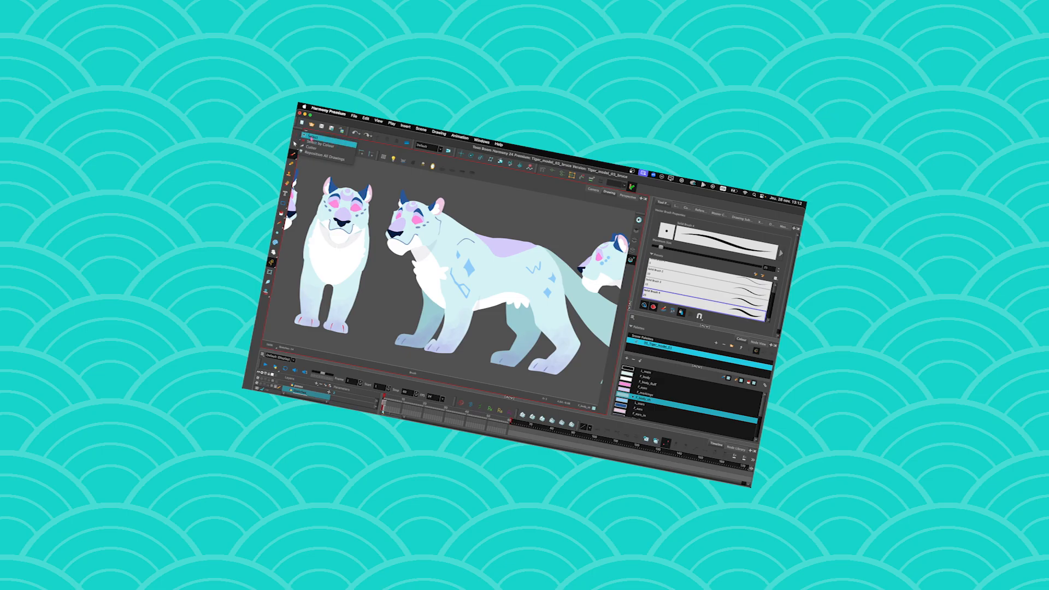
Step: Lasso-select the whole side-view tiger, examine its overlapping vector shapes around the back, and deselect it
{"action": "left_click", "coordinate": [10, 64]}
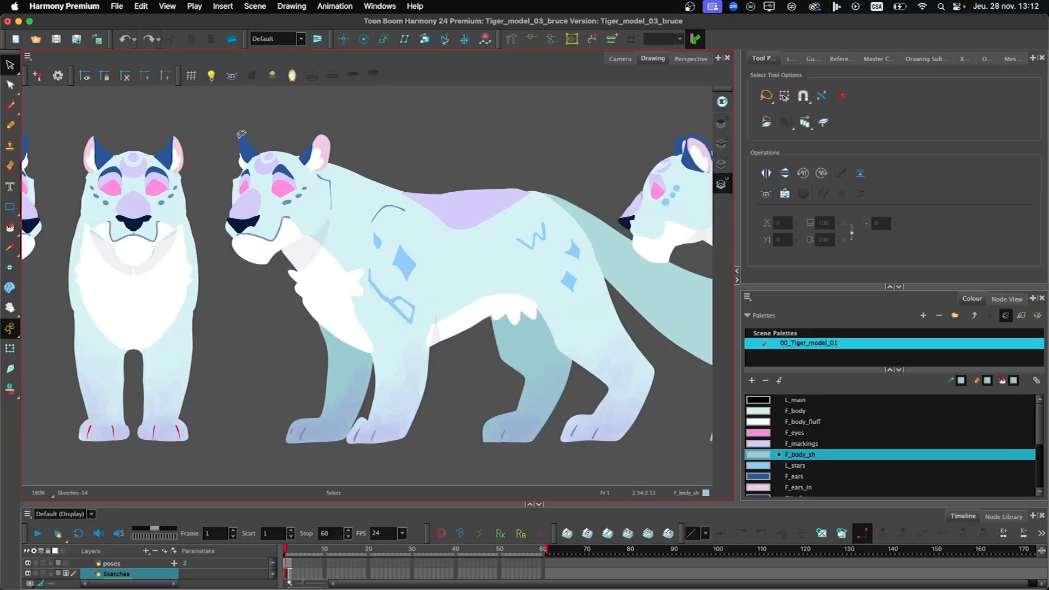
{"action": "mouse_move", "coordinate": [401, 184]}
{"action": "left_mouse_down"}
{"action": "mouse_move", "coordinate": [430, 185]}
{"action": "mouse_move", "coordinate": [560, 257]}
{"action": "left_mouse_up"}
{"action": "mouse_move", "coordinate": [583, 207]}
{"action": "left_mouse_down"}
{"action": "mouse_move", "coordinate": [569, 469]}
{"action": "mouse_move", "coordinate": [262, 450]}
{"action": "mouse_move", "coordinate": [207, 421]}
{"action": "left_mouse_up"}
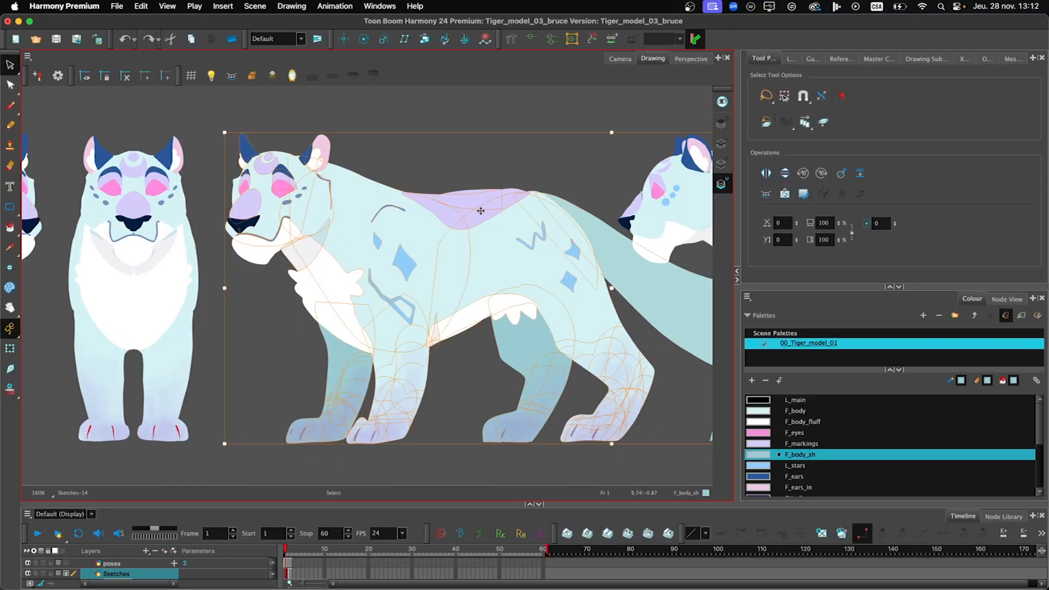
{"action": "scroll", "coordinate": [481, 211], "scroll_direction": "up", "scroll_amount": 4}
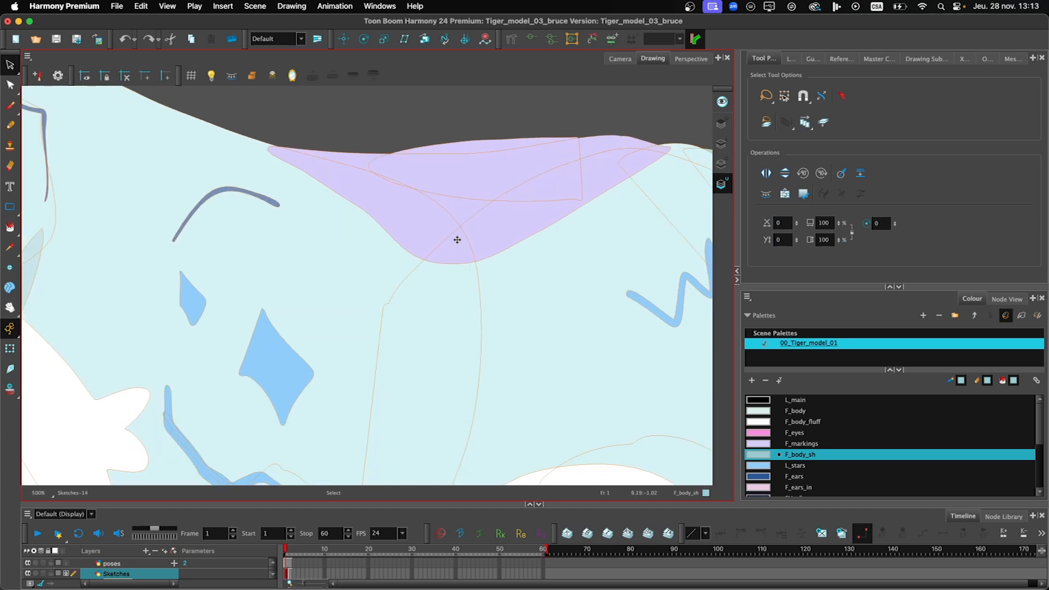
{"action": "scroll", "coordinate": [458, 240], "scroll_direction": "down", "scroll_amount": 4}
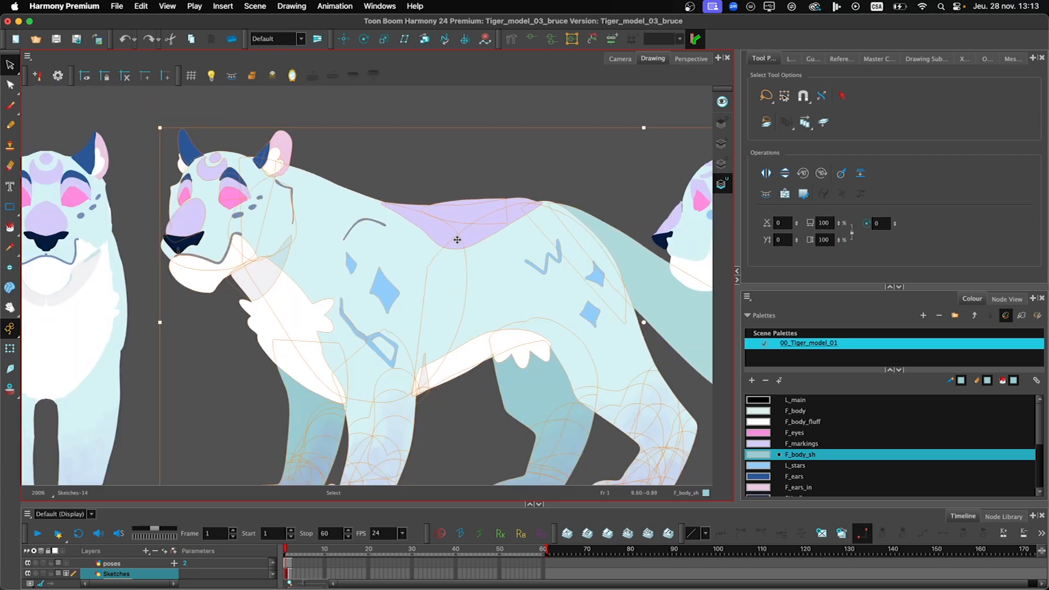
{"action": "left_click", "coordinate": [137, 123]}
Step: Switch to the Stencil Brush and choose its painting mode
{"action": "left_click_drag", "start_coordinate": [10, 105], "coordinate": [41, 121]}
{"action": "left_click_drag", "start_coordinate": [767, 268], "coordinate": [773, 297]}
Step: Expand the colour list and turn on Protect Colour for every colour in the 00_Tiger_model_01 palette
{"action": "left_click_drag", "start_coordinate": [787, 370], "coordinate": [780, 324]}
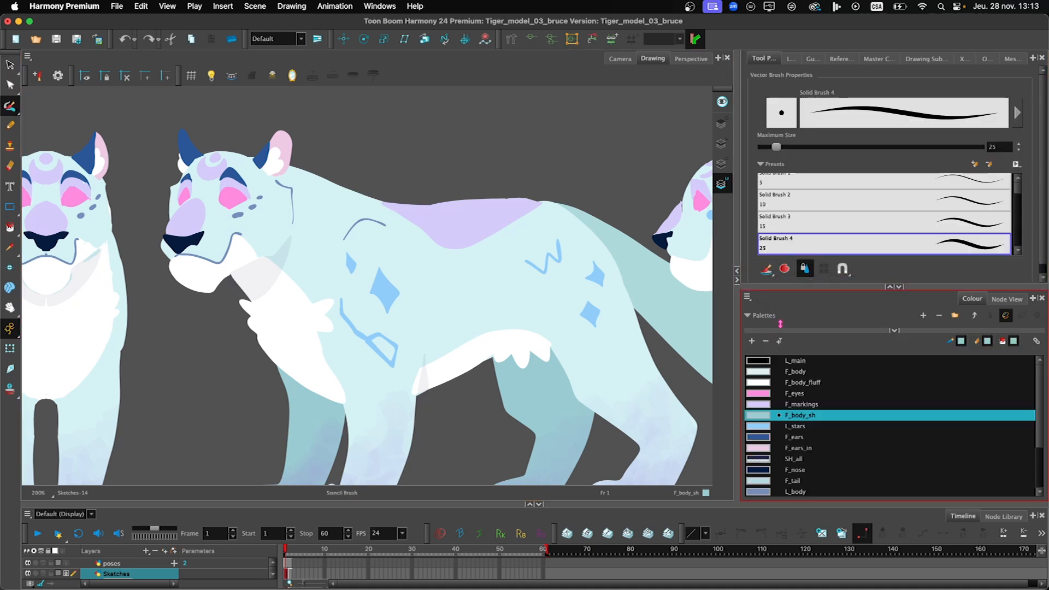
{"action": "left_click", "coordinate": [760, 385]}
{"action": "right_click", "coordinate": [761, 387]}
{"action": "left_click", "coordinate": [773, 332]}
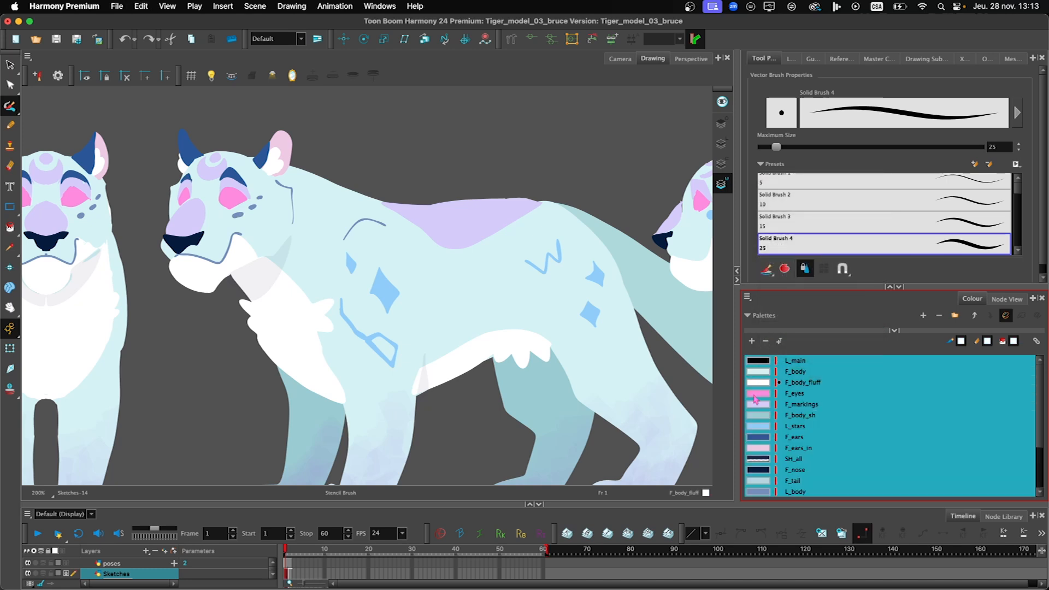
Step: Turn off colour protection for the F_body colour only
{"action": "left_click", "coordinate": [759, 375]}
{"action": "left_click", "coordinate": [764, 377]}
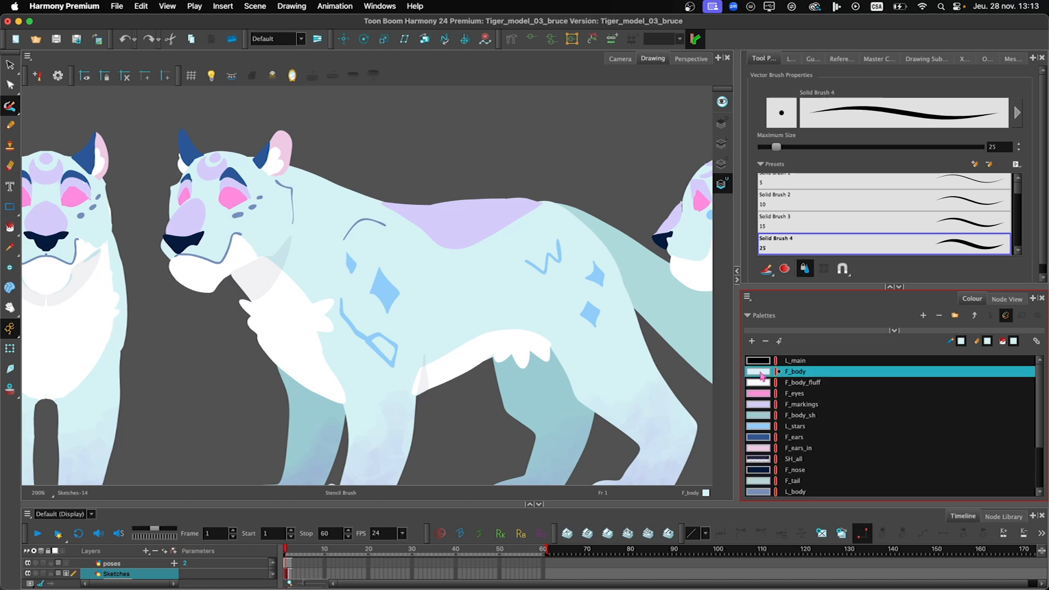
{"action": "right_click", "coordinate": [763, 377]}
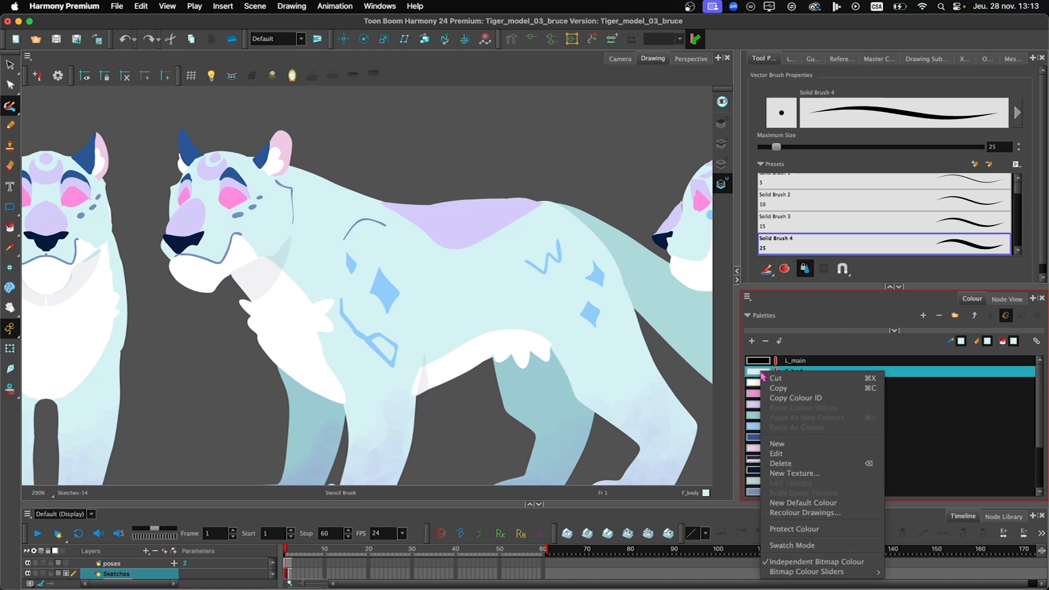
{"action": "left_click", "coordinate": [779, 530]}
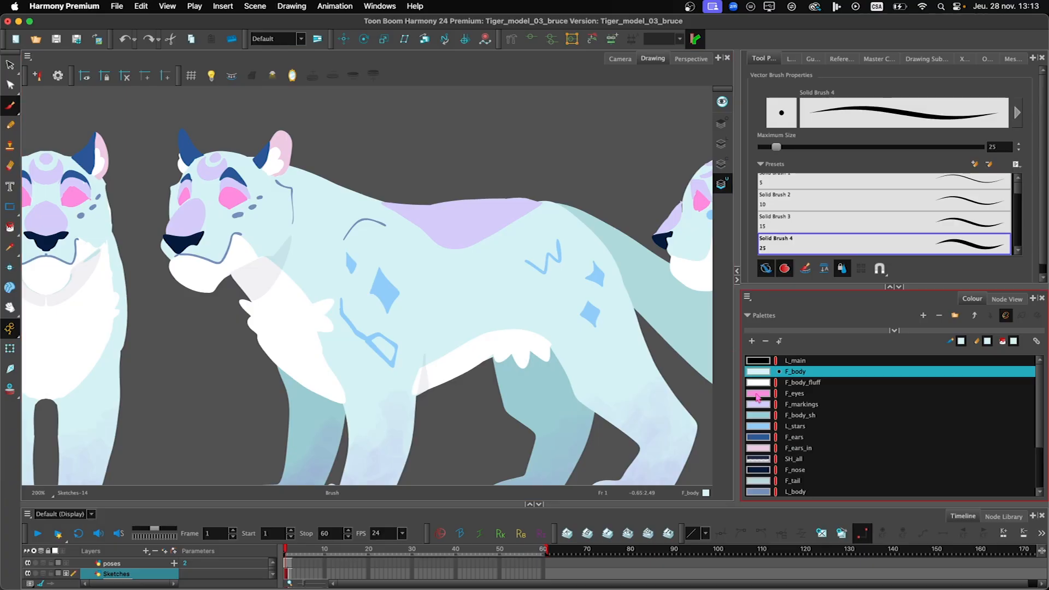
Step: Pick the F_nose colour, try a size 90 Square Brush stroke behind the tiger's neck, and undo it
{"action": "left_click", "coordinate": [760, 471]}
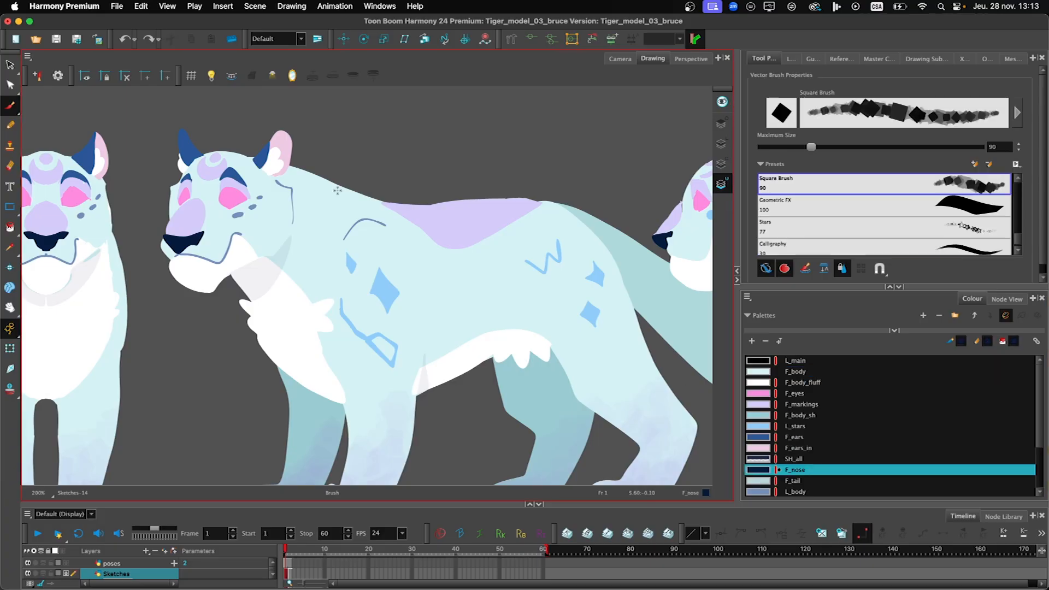
{"action": "left_click_drag", "start_coordinate": [330, 153], "coordinate": [317, 240]}
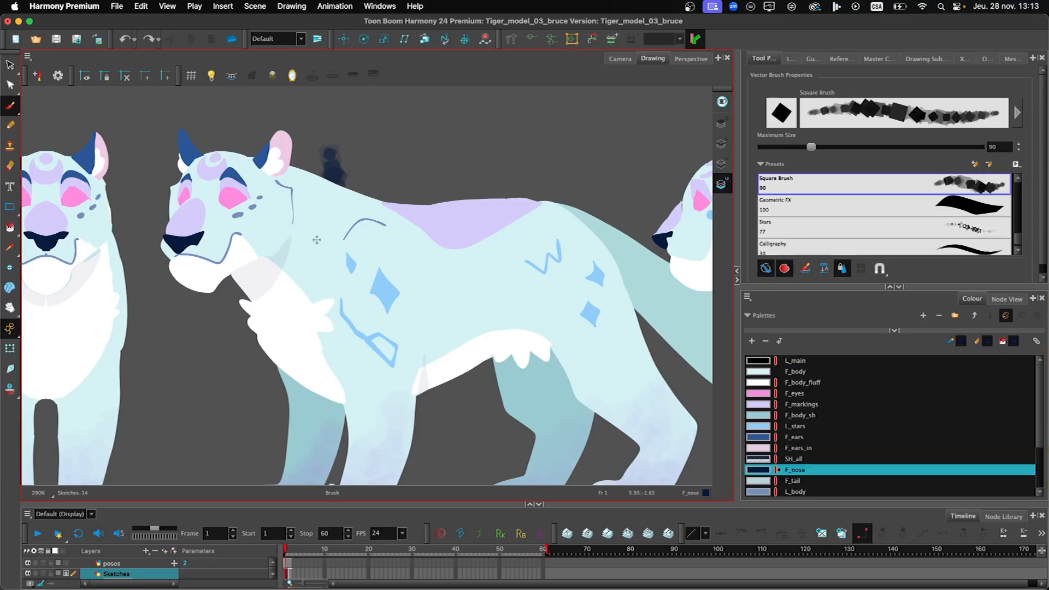
{"action": "key", "text": "super+z"}
Step: Turn off Draw Behind, try a Square Brush stroke over the tiger's neck, and undo it
{"action": "left_click", "coordinate": [766, 271]}
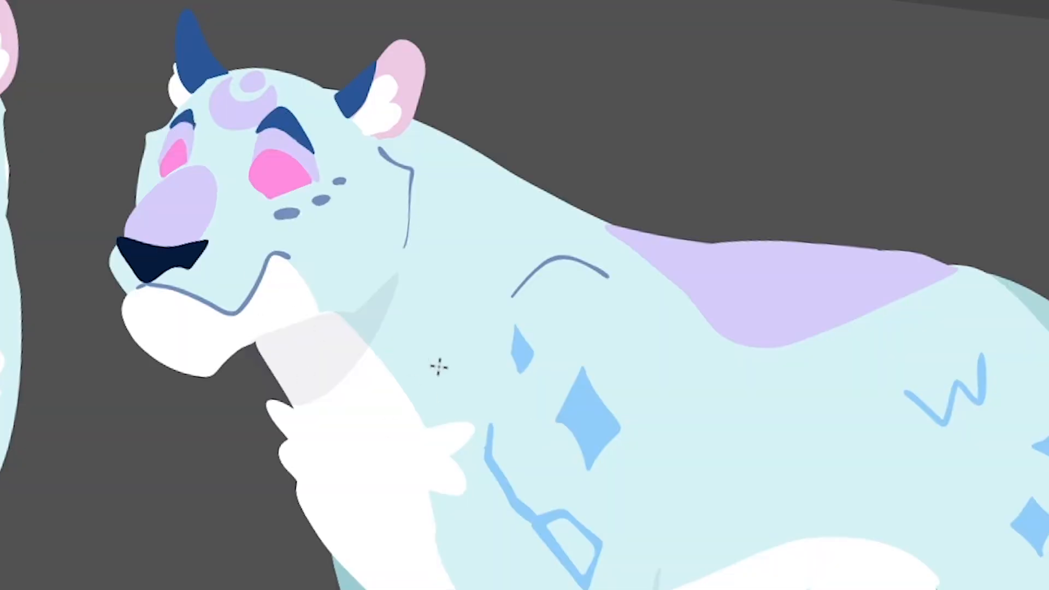
{"action": "left_click_drag", "start_coordinate": [330, 153], "coordinate": [356, 222]}
{"action": "key", "text": "super+z"}
Step: Paint an F_nose stroke down the tiger's neck to the chest with the Stencil Brush, undoing the first attempt
{"action": "left_click_drag", "start_coordinate": [497, 93], "coordinate": [447, 325]}
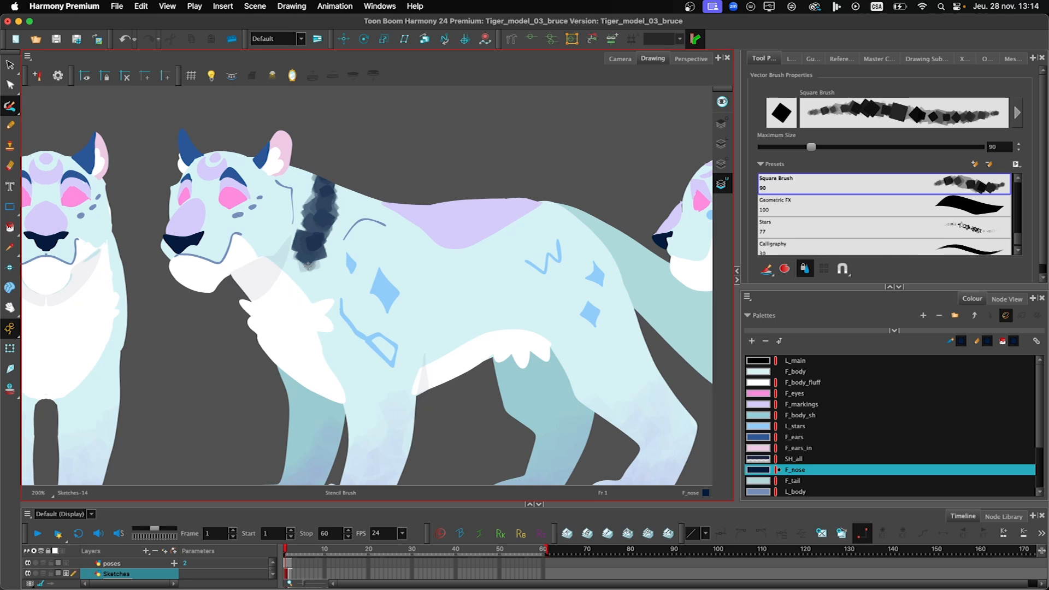
{"action": "key", "text": "super+z"}
{"action": "left_click_drag", "start_coordinate": [323, 152], "coordinate": [284, 325]}
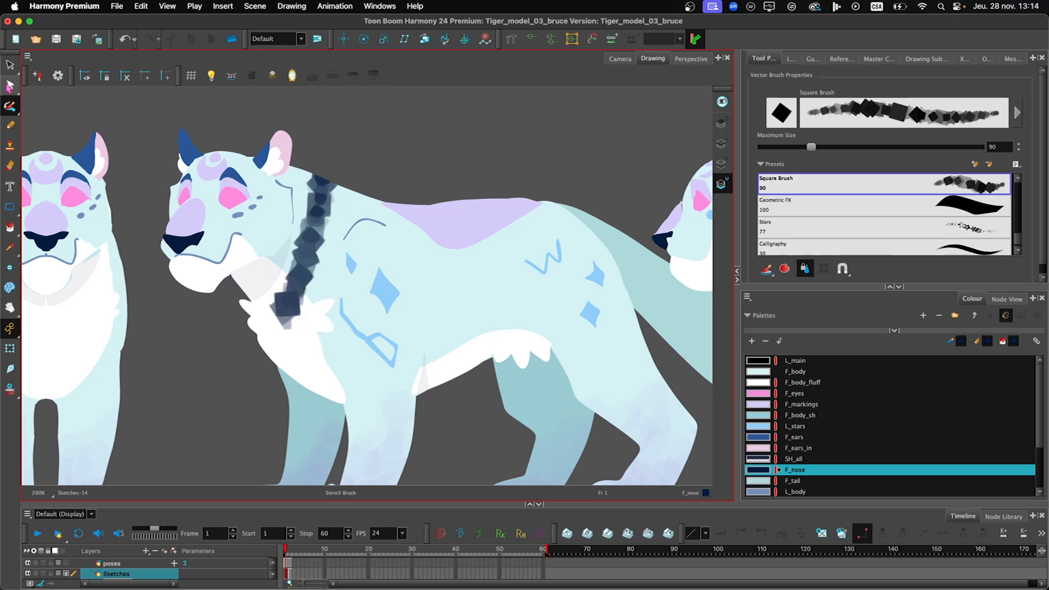
Step: Check the tiger's front half with a lasso selection, then select only the dark neck stroke and delete it
{"action": "left_click", "coordinate": [10, 65]}
{"action": "mouse_move", "coordinate": [175, 173]}
{"action": "left_mouse_down"}
{"action": "mouse_move", "coordinate": [367, 187]}
{"action": "mouse_move", "coordinate": [247, 322]}
{"action": "left_mouse_up"}
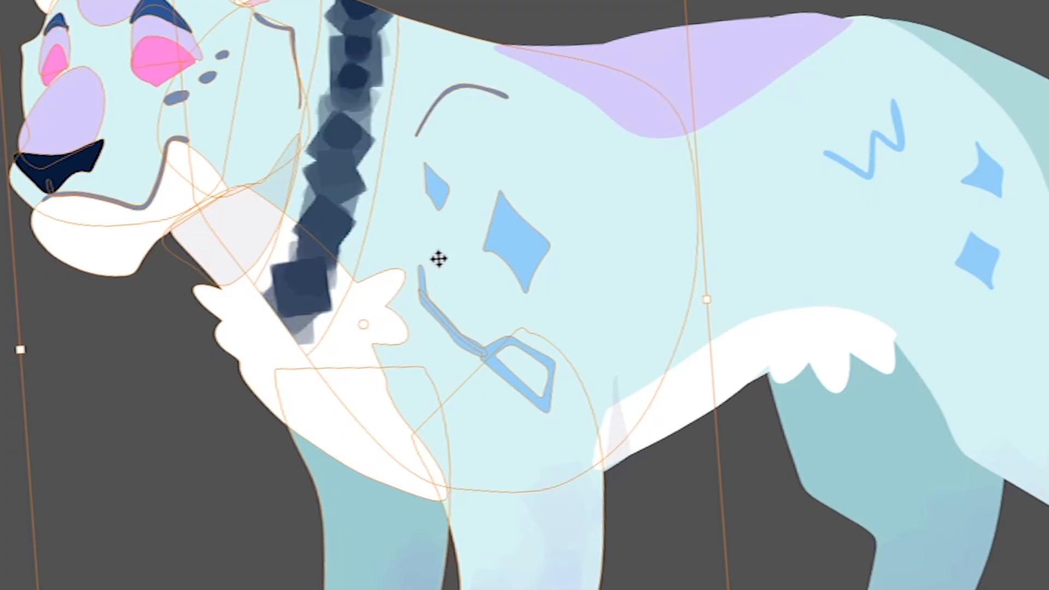
{"action": "left_click", "coordinate": [1, 11]}
{"action": "left_click", "coordinate": [335, 156]}
{"action": "key", "text": "Delete"}
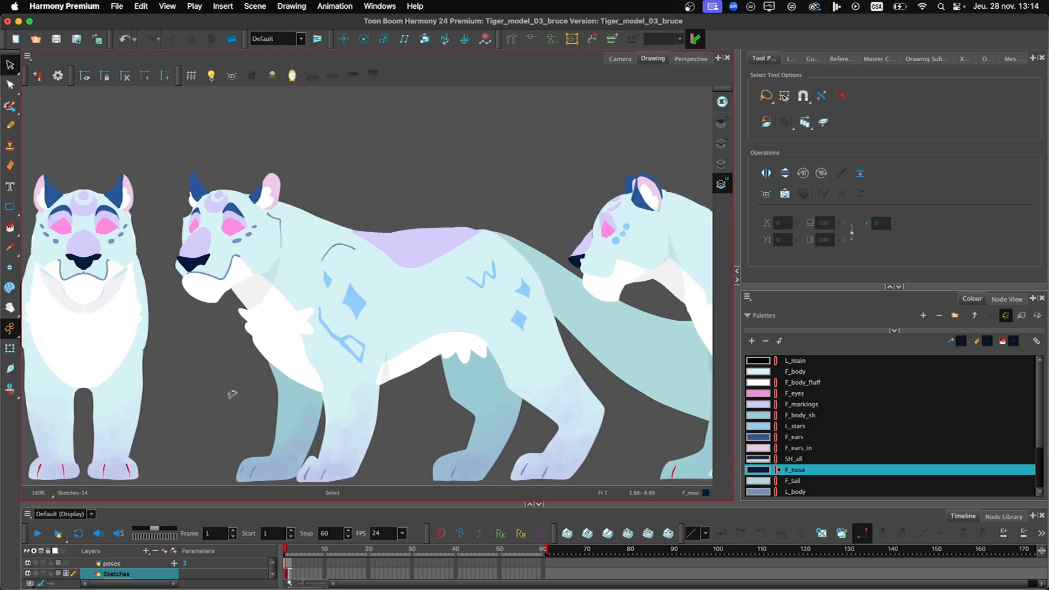
Step: Select all the artwork on the layer, try the Flatten operation on it, and undo the flattening
{"action": "left_click_drag", "start_coordinate": [232, 394], "coordinate": [222, 346]}
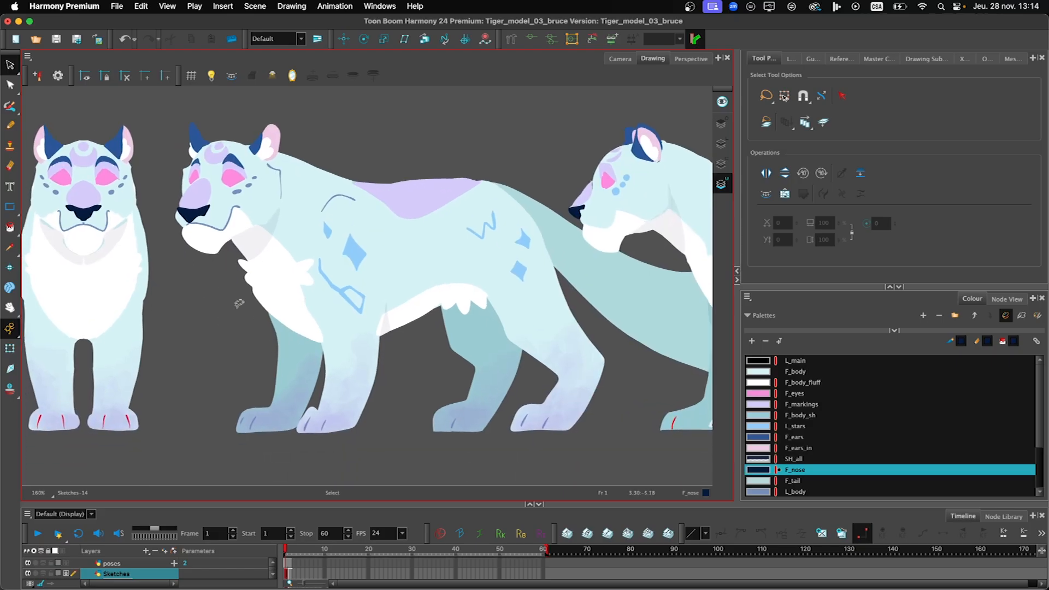
{"action": "key", "text": "ctrl+a"}
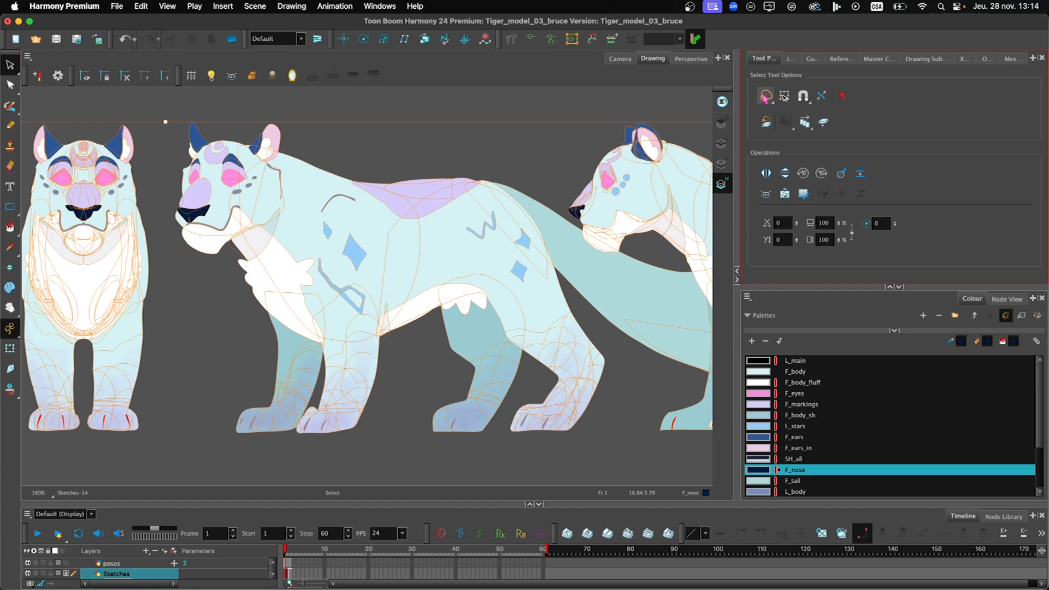
{"action": "left_click", "coordinate": [861, 176]}
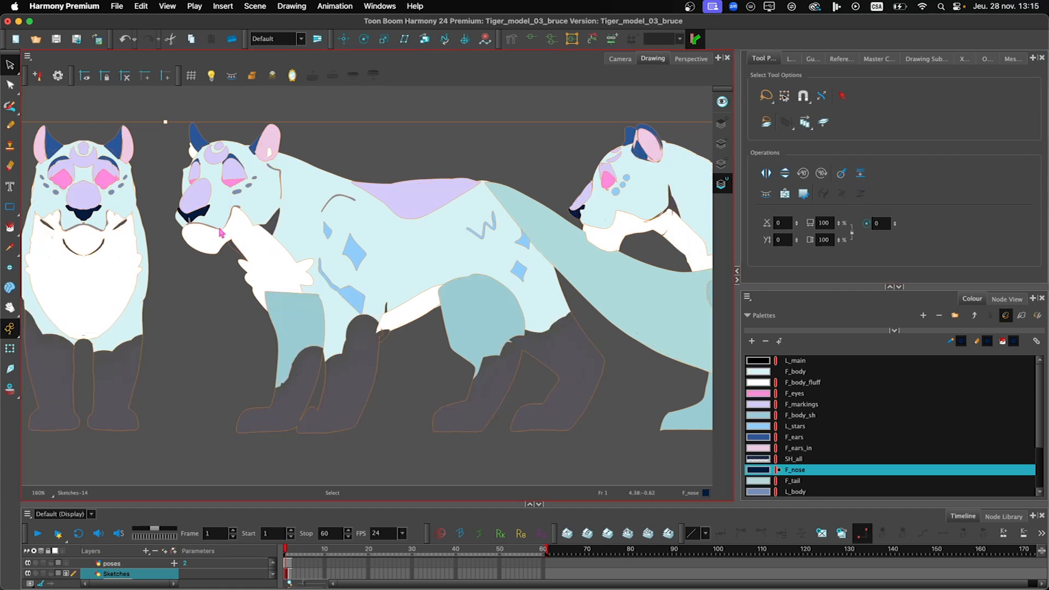
{"action": "scroll", "coordinate": [218, 222], "scroll_direction": "up", "scroll_amount": 3}
{"action": "scroll", "coordinate": [203, 327], "scroll_direction": "down", "scroll_amount": 5}
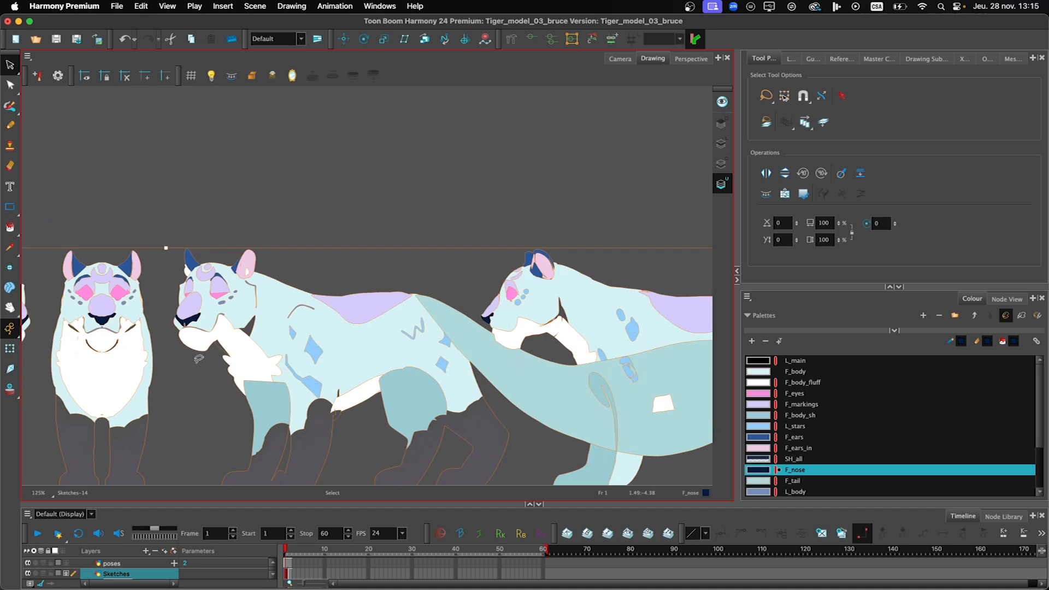
{"action": "scroll", "coordinate": [191, 440], "scroll_direction": "down", "scroll_amount": 3}
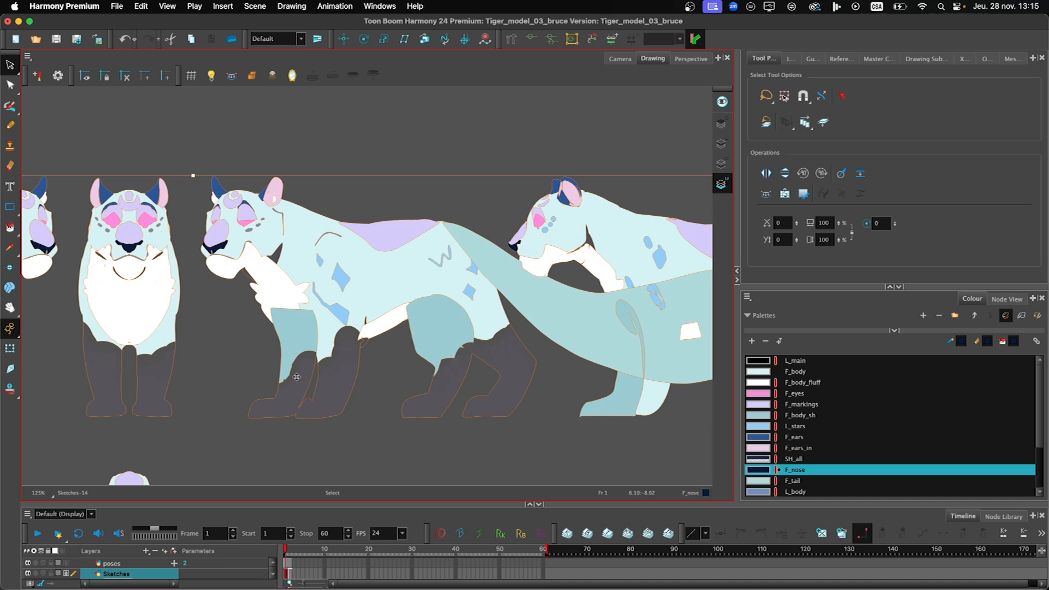
{"action": "key", "text": "super+z"}
{"action": "key", "text": "super+z"}
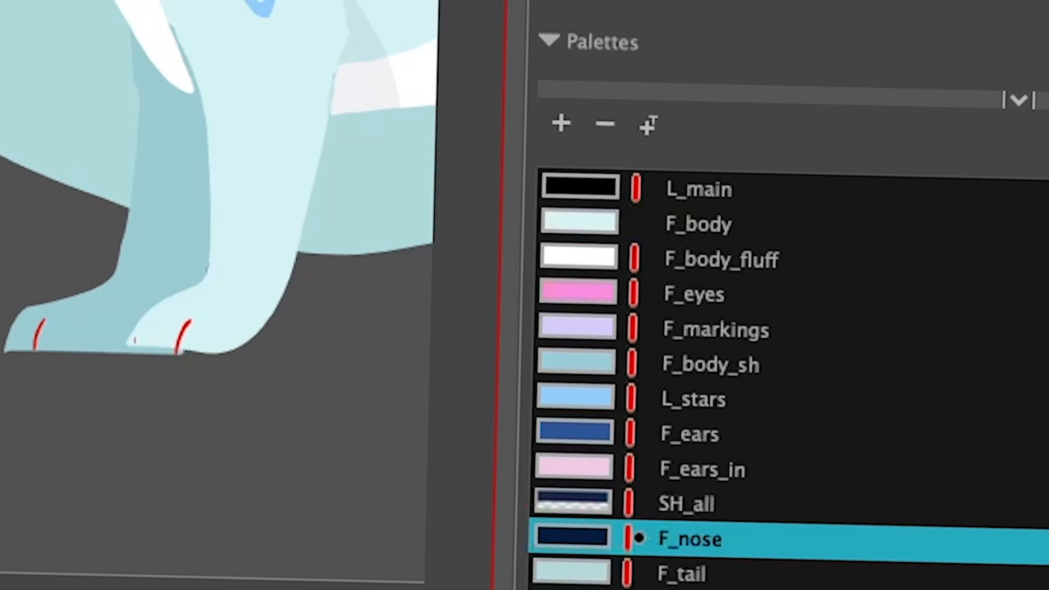
Step: Flatten the selected tiger artwork once more and undo the operation
{"action": "key", "text": "k"}
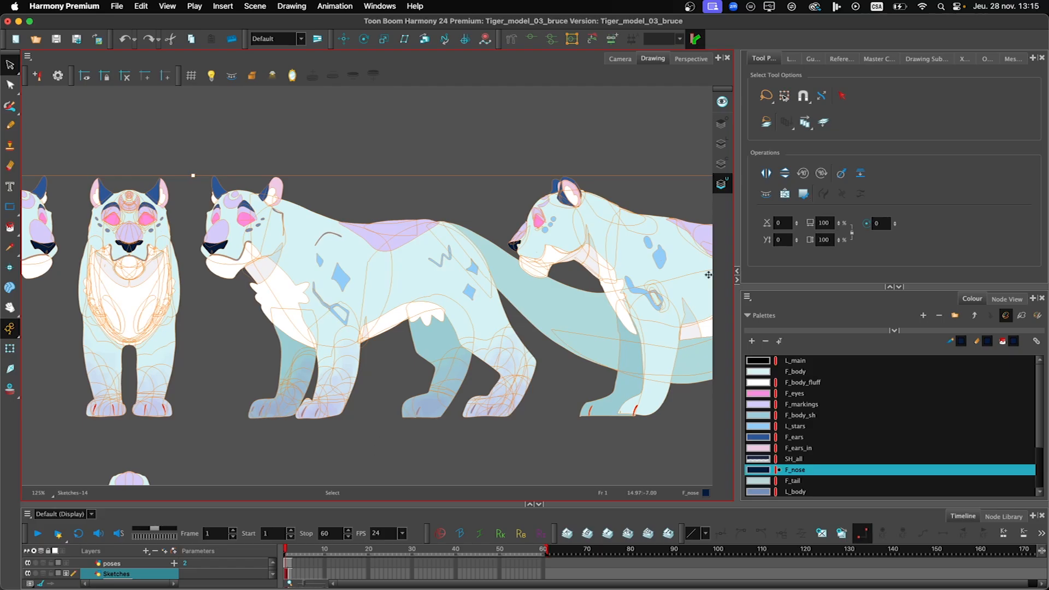
{"action": "left_click", "coordinate": [860, 174]}
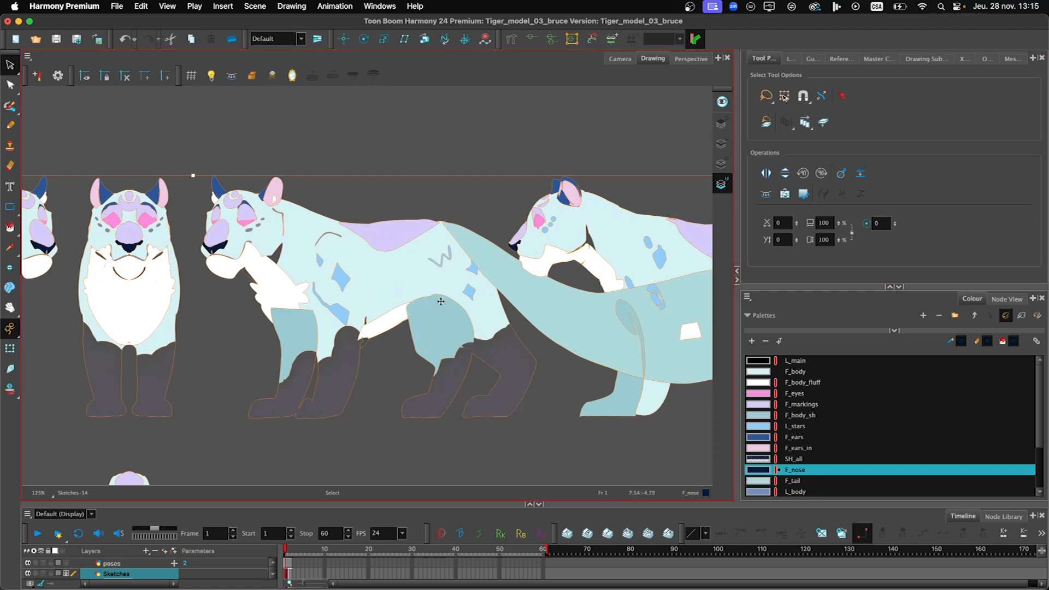
{"action": "key", "text": "super+z"}
Step: Try recolouring the selected artwork's unprotected fills with F_markings and undo the change
{"action": "left_click", "coordinate": [770, 405]}
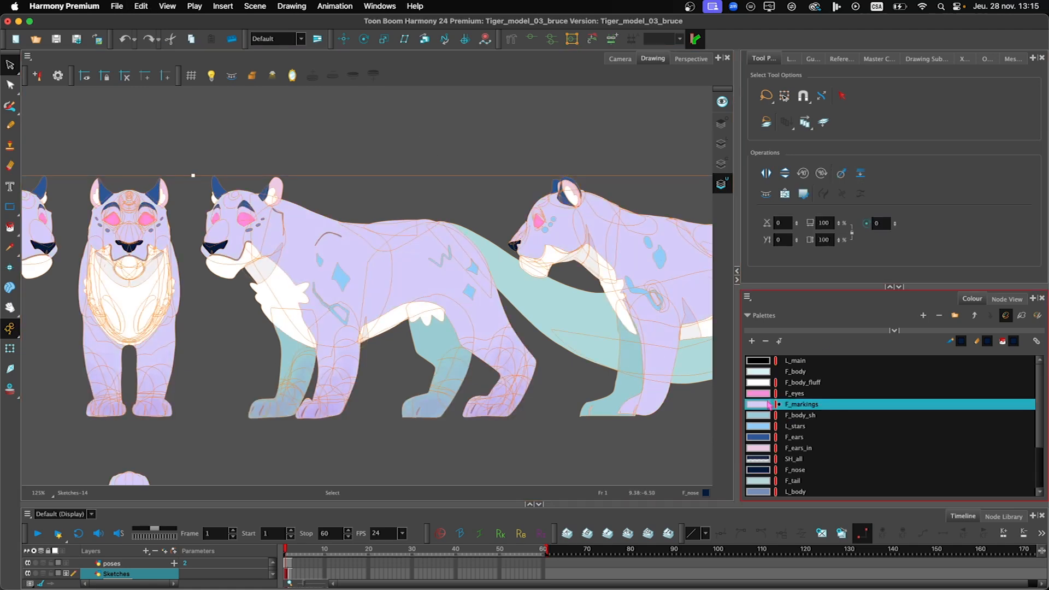
{"action": "key", "text": "super+z"}
Step: Select all the colours in the palette and turn off their colour protection
{"action": "key", "text": "super+a"}
{"action": "right_click", "coordinate": [767, 401]}
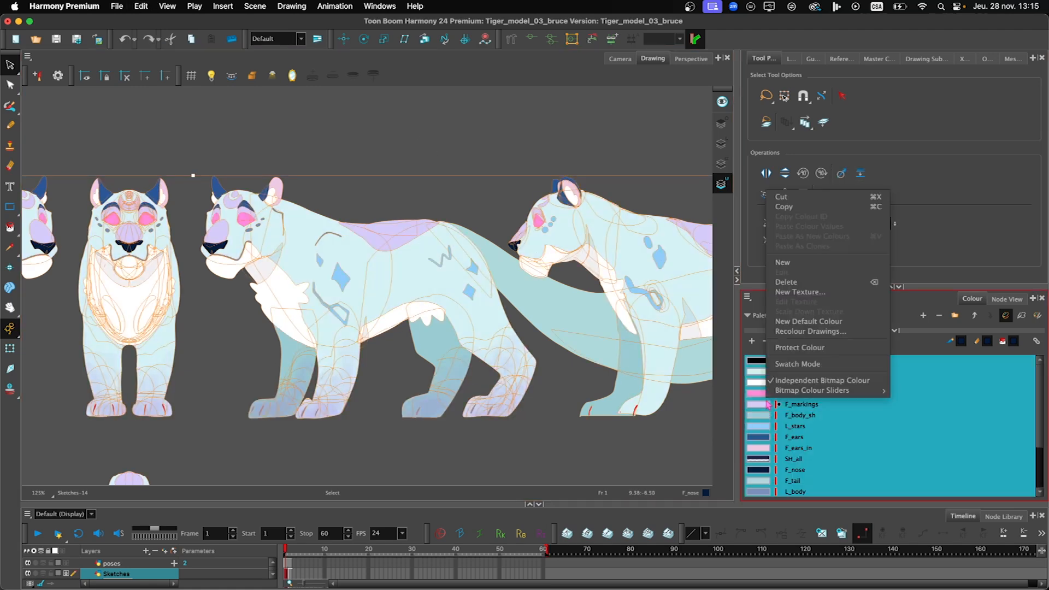
{"action": "left_click", "coordinate": [780, 348]}
{"action": "right_click", "coordinate": [775, 387]}
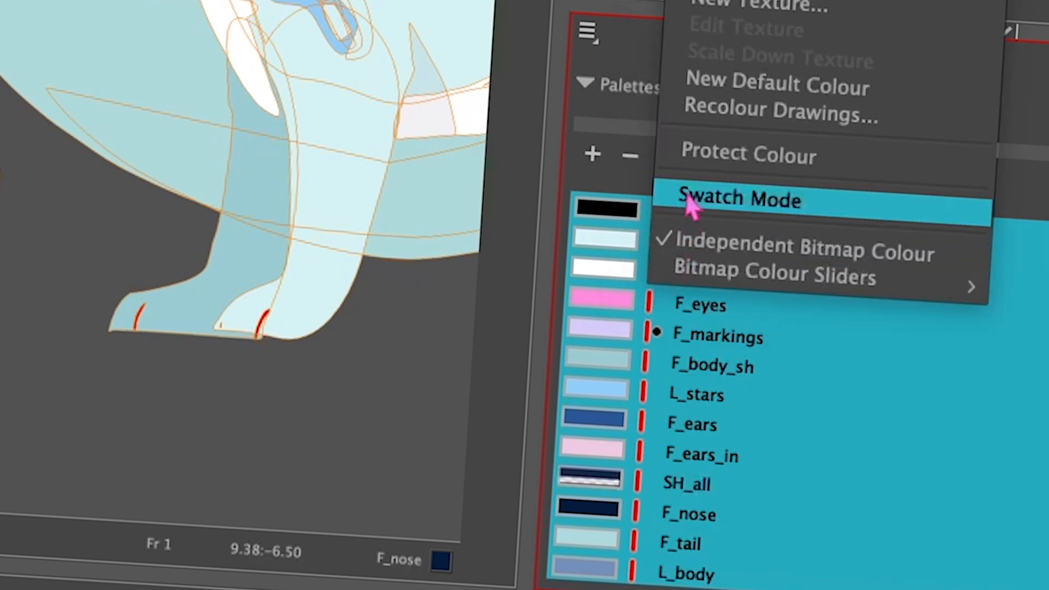
{"action": "left_click", "coordinate": [688, 159]}
{"action": "left_click", "coordinate": [489, 458]}
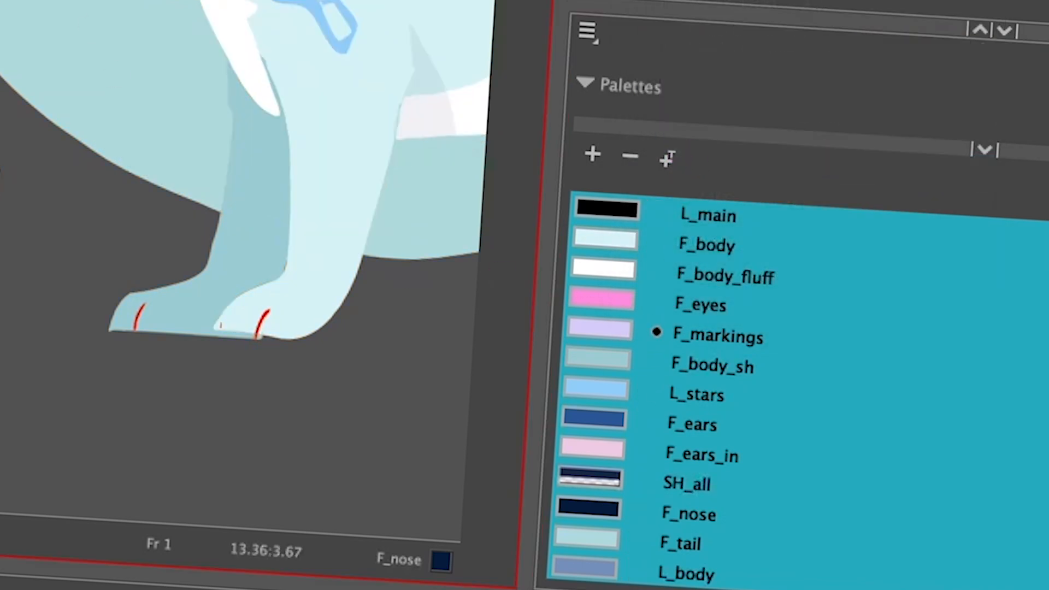
Step: Try Flatten on all the artwork with unprotected colours, inspect the neck and leg shading up close, and undo the flattening
{"action": "key", "text": "super+a"}
{"action": "left_click", "coordinate": [861, 174]}
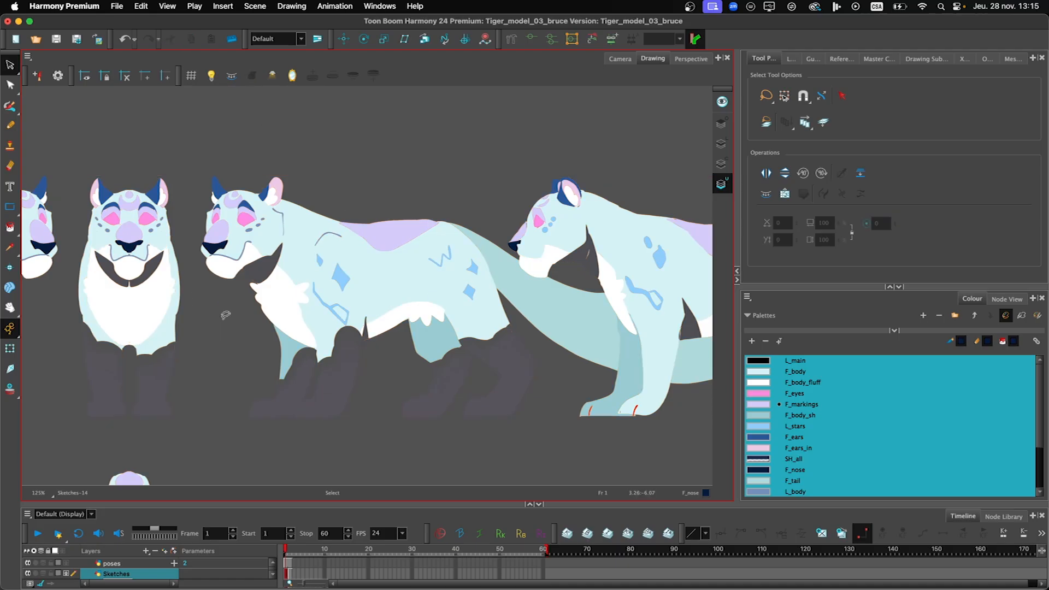
{"action": "scroll", "coordinate": [254, 348], "scroll_direction": "up", "scroll_amount": 2}
{"action": "scroll", "coordinate": [322, 384], "scroll_direction": "up", "scroll_amount": 2}
{"action": "scroll", "coordinate": [322, 384], "scroll_direction": "down", "scroll_amount": 1}
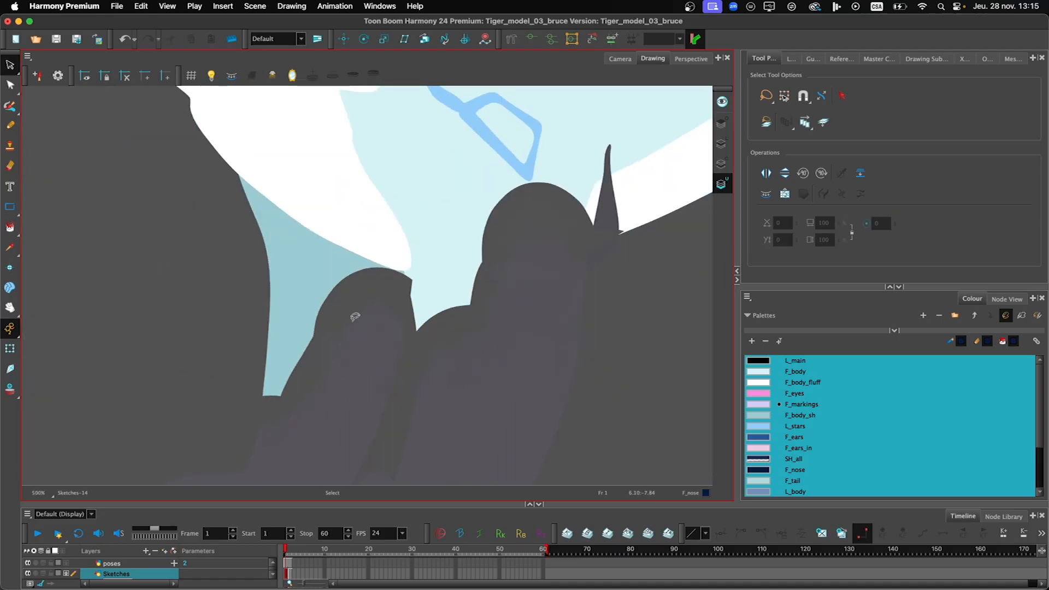
{"action": "scroll", "coordinate": [351, 344], "scroll_direction": "down", "scroll_amount": 2}
{"action": "scroll", "coordinate": [281, 209], "scroll_direction": "up", "scroll_amount": 3}
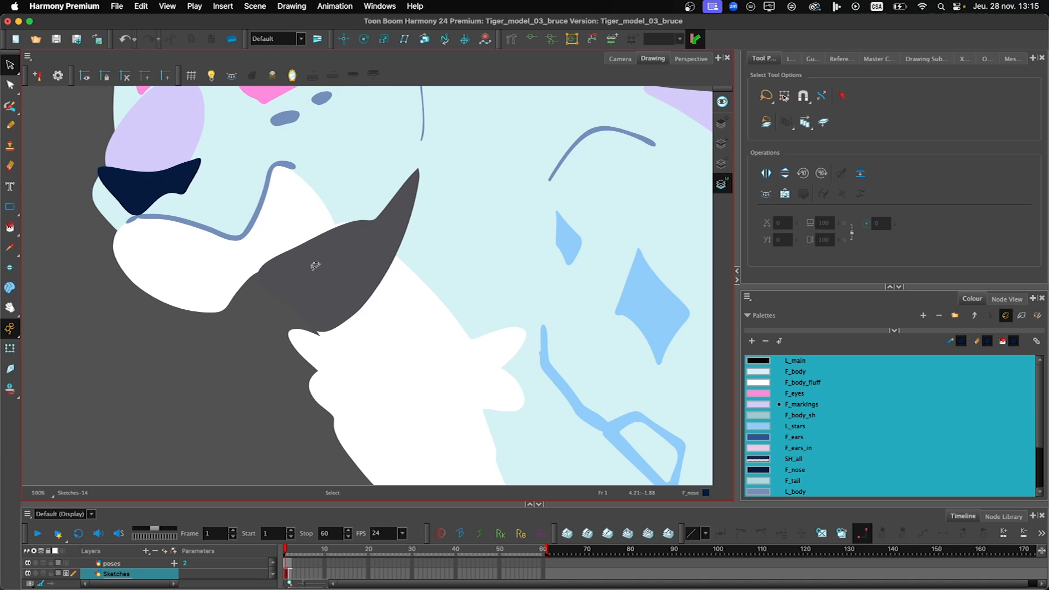
{"action": "scroll", "coordinate": [300, 269], "scroll_direction": "down", "scroll_amount": 2}
{"action": "scroll", "coordinate": [284, 242], "scroll_direction": "down", "scroll_amount": 2}
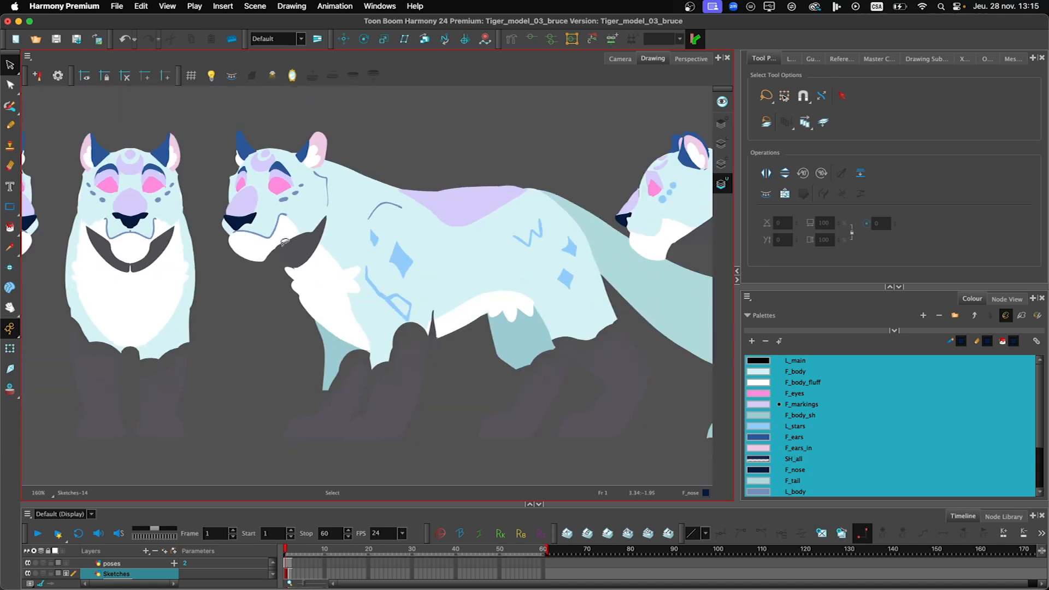
{"action": "key", "text": "super+z"}
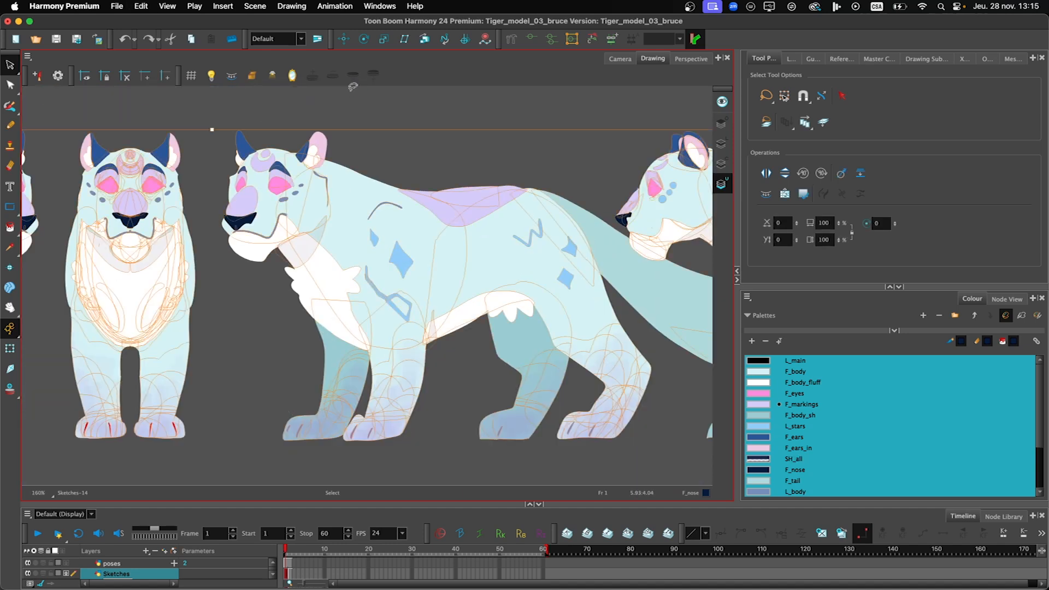
{"action": "left_click", "coordinate": [329, 107]}
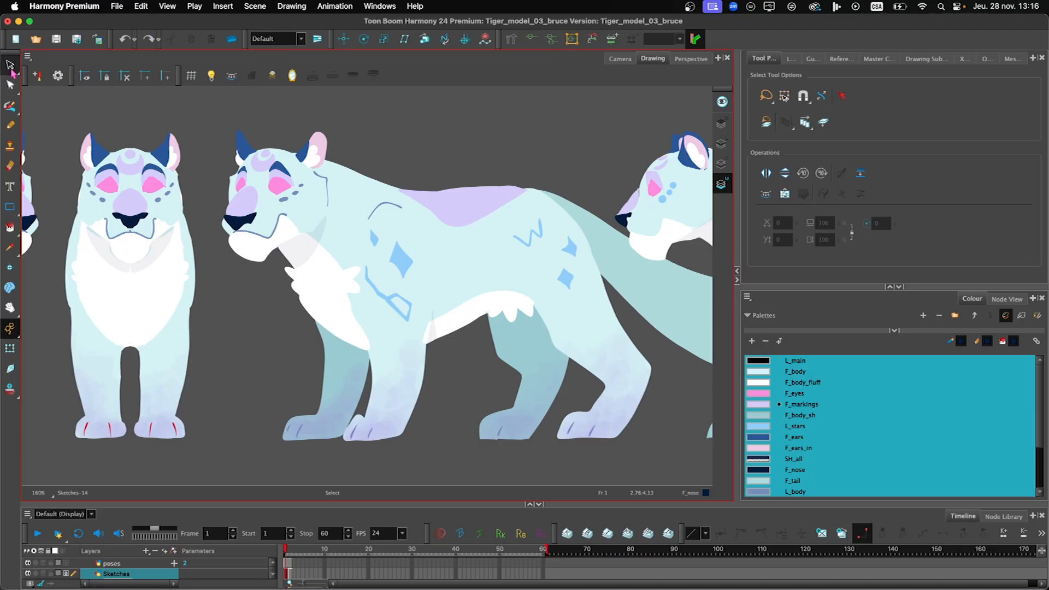
Step: Lasso the shapes across the tiger's back, try Flatten on two such selections, and undo each flattening
{"action": "scroll", "coordinate": [444, 198], "scroll_direction": "up", "scroll_amount": 3}
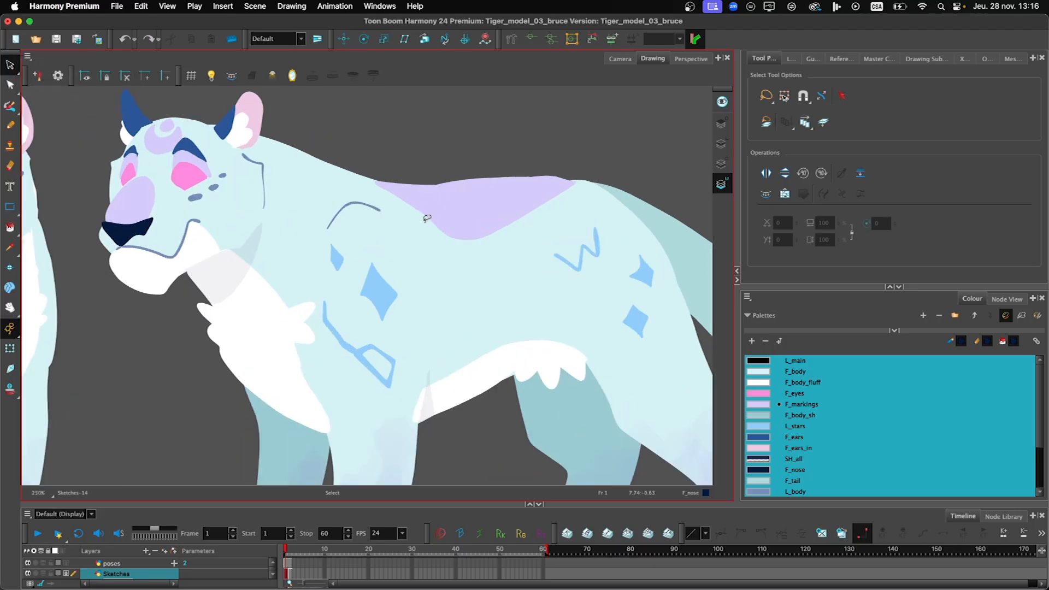
{"action": "mouse_move", "coordinate": [363, 155]}
{"action": "left_mouse_down"}
{"action": "mouse_move", "coordinate": [313, 244]}
{"action": "mouse_move", "coordinate": [374, 310]}
{"action": "mouse_move", "coordinate": [526, 202]}
{"action": "left_mouse_up"}
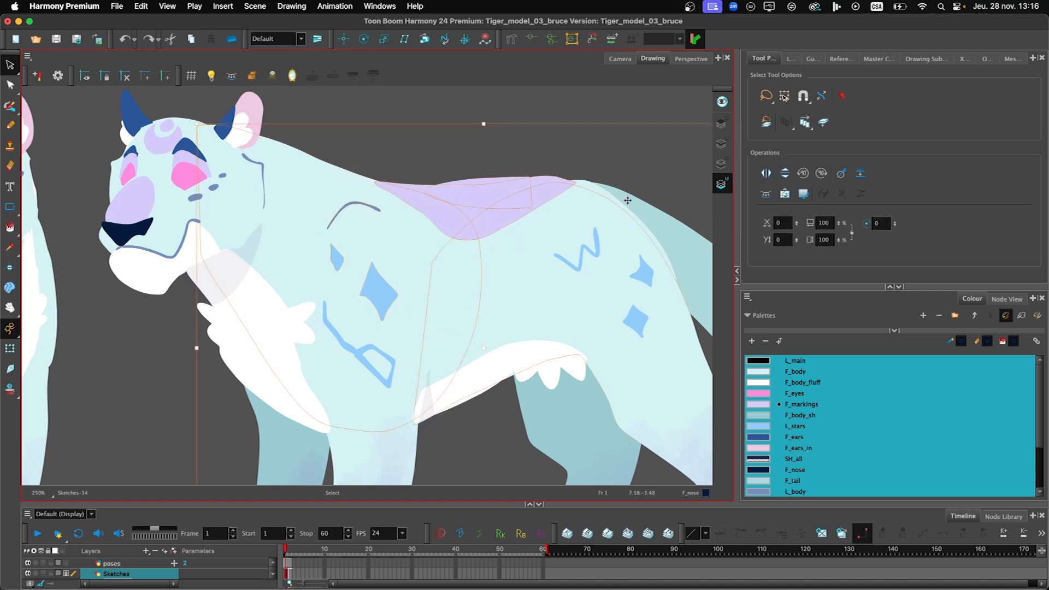
{"action": "left_click", "coordinate": [862, 175]}
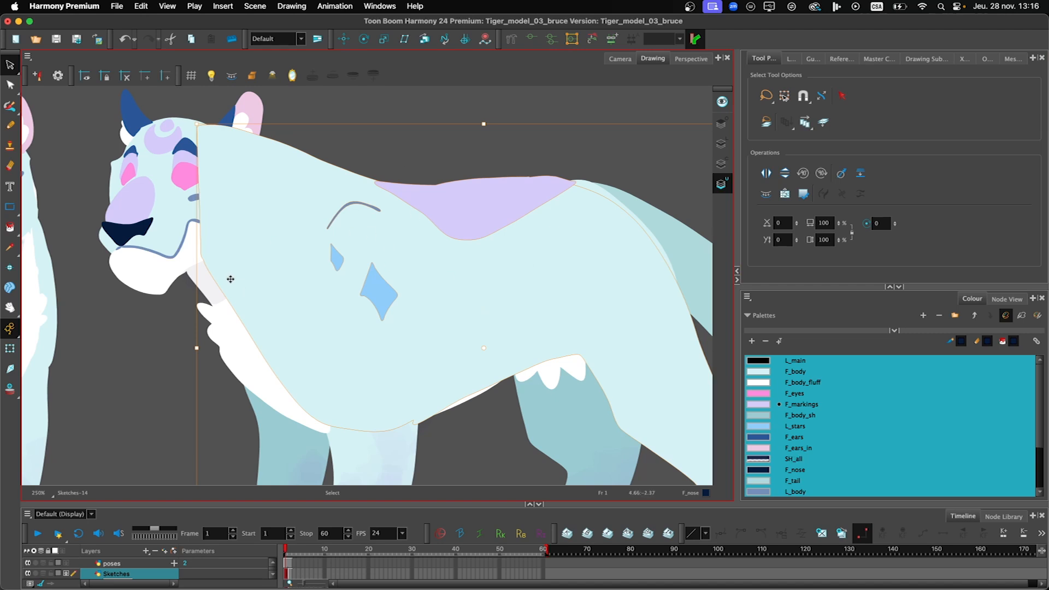
{"action": "key", "text": "super+z"}
{"action": "mouse_move", "coordinate": [366, 94]}
{"action": "left_mouse_down"}
{"action": "mouse_move", "coordinate": [366, 103]}
{"action": "mouse_move", "coordinate": [560, 136]}
{"action": "mouse_move", "coordinate": [537, 127]}
{"action": "left_mouse_up"}
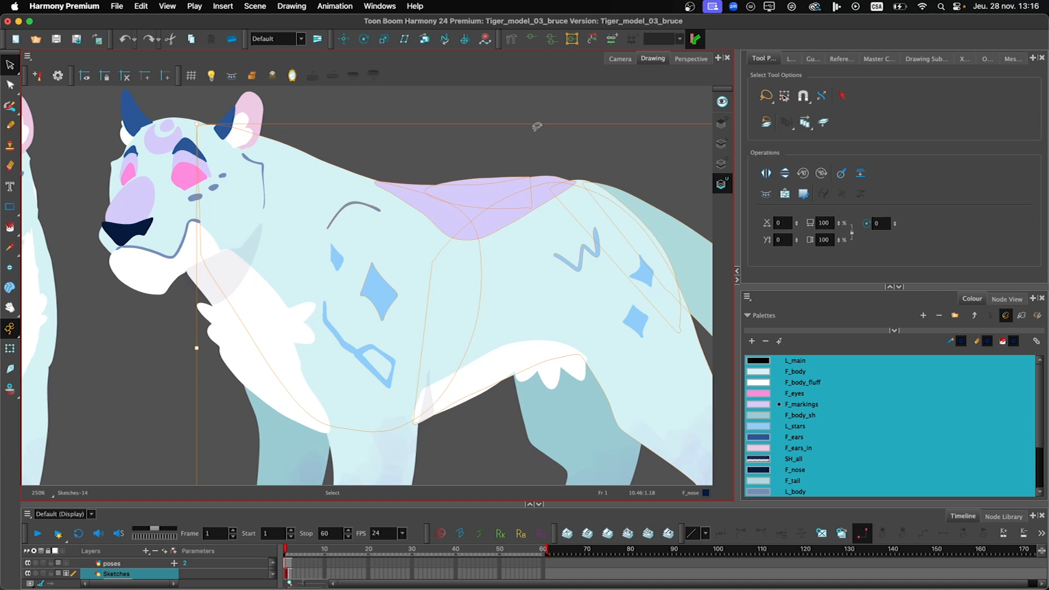
{"action": "left_click", "coordinate": [860, 173]}
{"action": "key", "text": "super+z"}
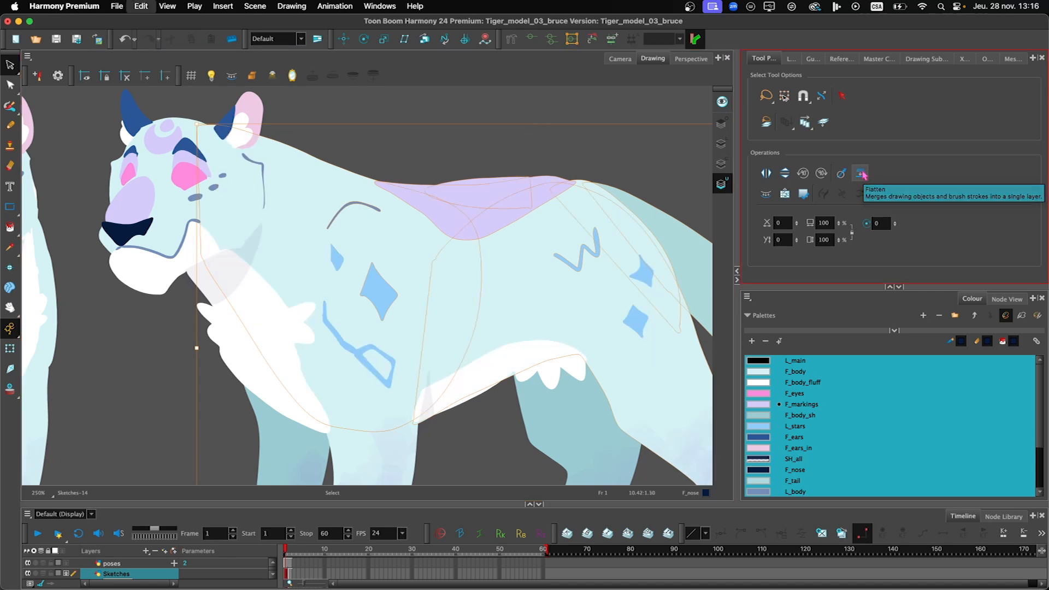
Step: Move the translucent neck shadow inward over the white chest and sample its colour with the Colour Eyedropper
{"action": "left_click", "coordinate": [171, 310]}
{"action": "left_click", "coordinate": [216, 280]}
{"action": "scroll", "coordinate": [204, 281], "scroll_direction": "up", "scroll_amount": 2}
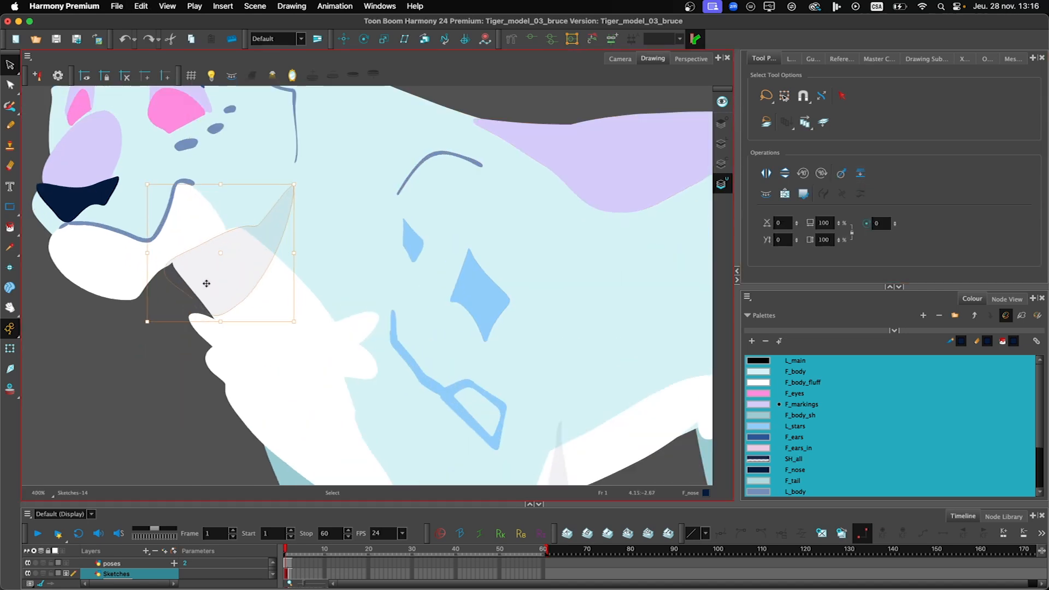
{"action": "left_click_drag", "start_coordinate": [273, 291], "coordinate": [240, 263]}
{"action": "left_click", "coordinate": [9, 246]}
{"action": "left_click", "coordinate": [246, 266]}
{"action": "key", "text": "Escape"}
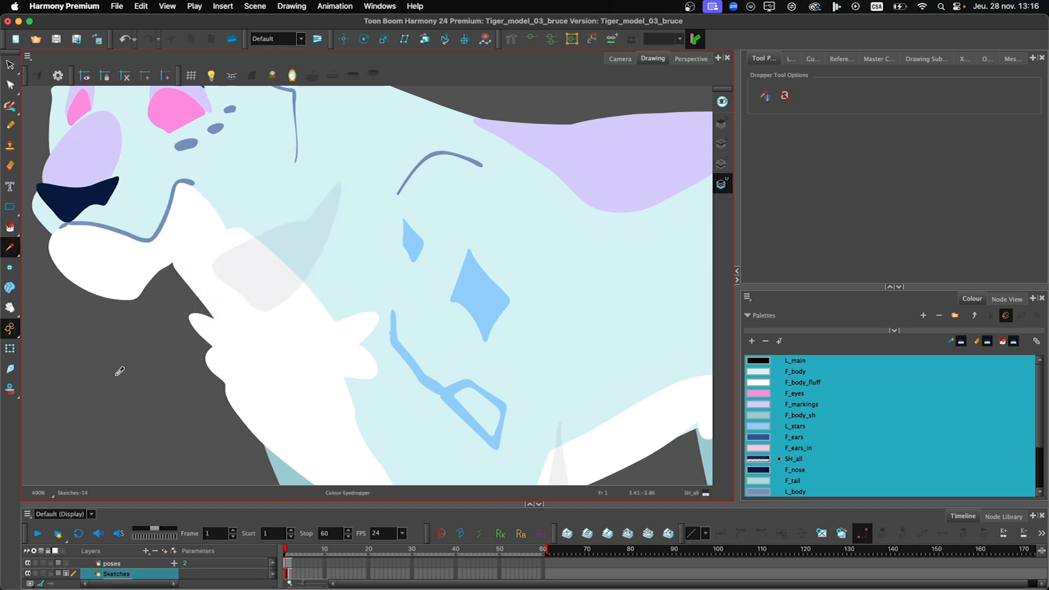
Step: Recolour the SH_all swatch to lime green with R 176, G 255, B 0 and an alpha of 62
{"action": "left_click", "coordinate": [761, 462]}
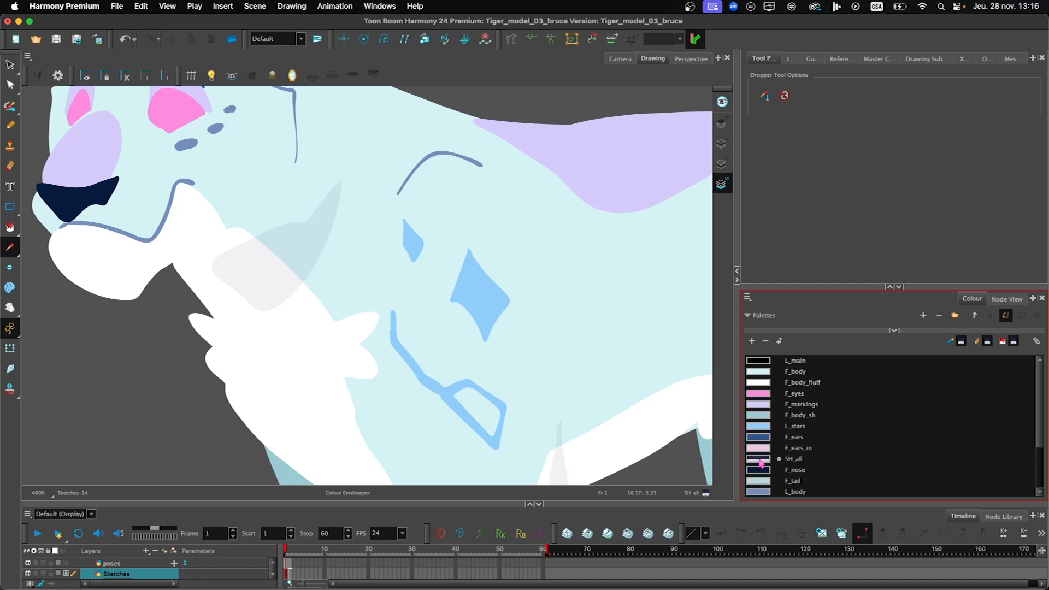
{"action": "left_click", "coordinate": [756, 454]}
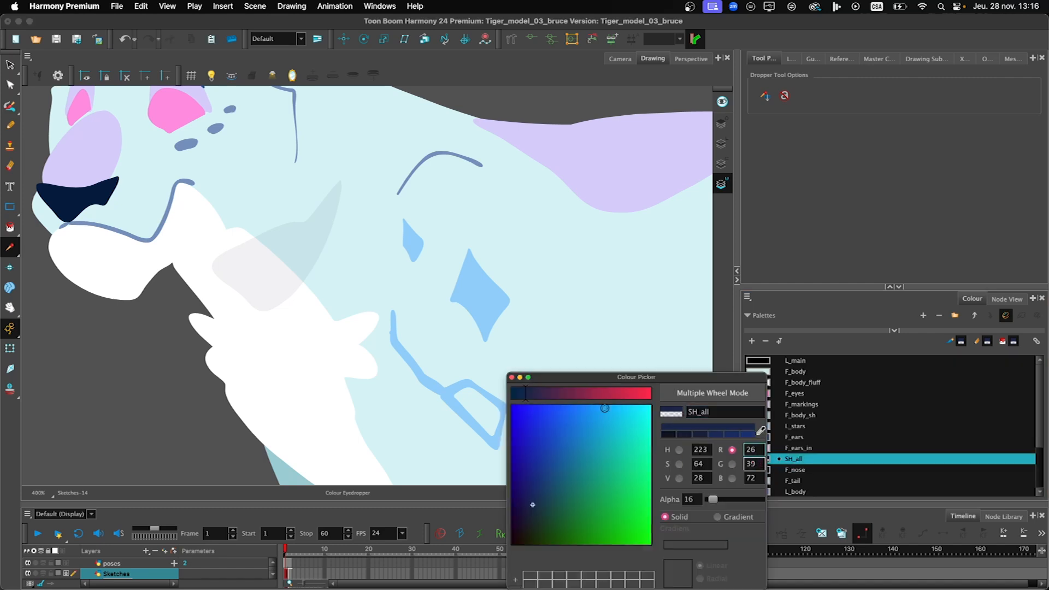
{"action": "left_click", "coordinate": [648, 393]}
{"action": "left_click_drag", "start_coordinate": [630, 428], "coordinate": [603, 400]}
{"action": "left_click_drag", "start_coordinate": [591, 444], "coordinate": [515, 541]}
{"action": "left_click", "coordinate": [535, 394]}
{"action": "left_click_drag", "start_coordinate": [635, 492], "coordinate": [651, 544]}
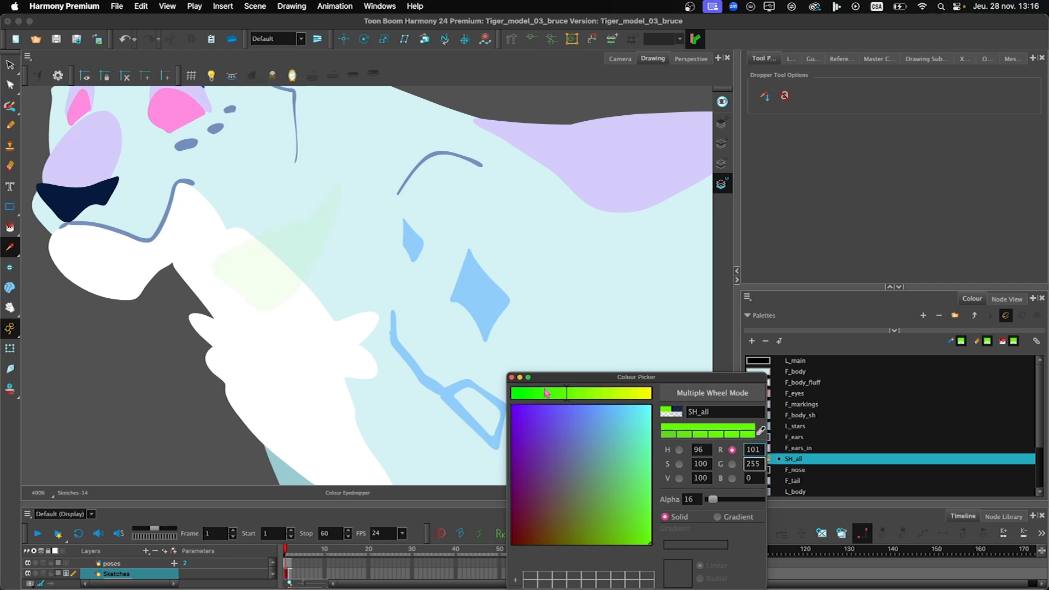
{"action": "left_click_drag", "start_coordinate": [576, 395], "coordinate": [606, 401]}
{"action": "mouse_move", "coordinate": [719, 499]}
{"action": "left_mouse_down"}
{"action": "mouse_move", "coordinate": [735, 499]}
{"action": "mouse_move", "coordinate": [721, 502]}
{"action": "left_mouse_up"}
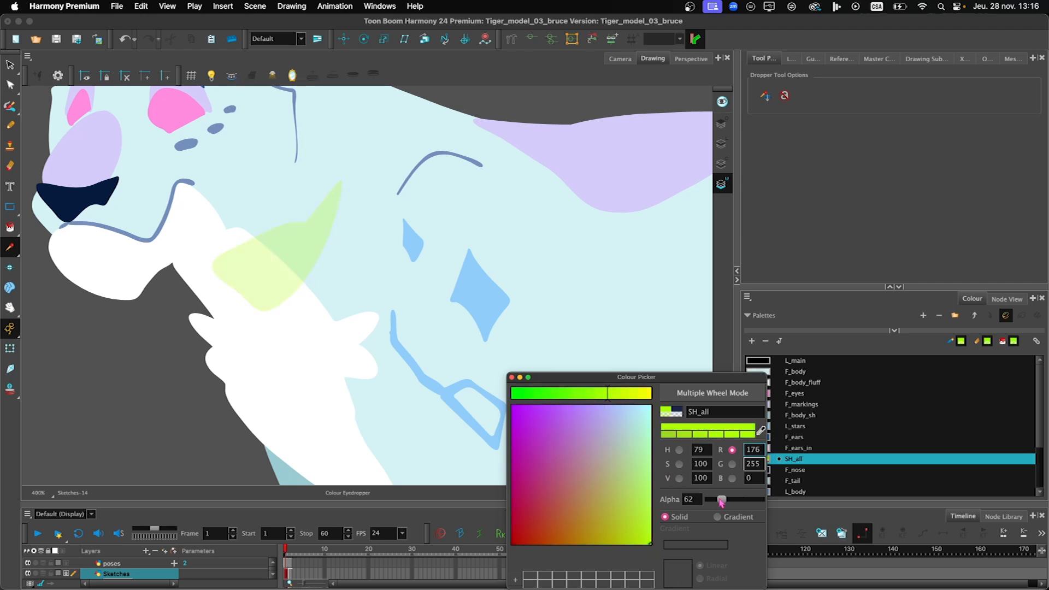
{"action": "left_click", "coordinate": [512, 378]}
Step: Select all the artwork, try Flatten on it with the green shadows, undo the flattening and deselect everything
{"action": "key", "text": "alt+s"}
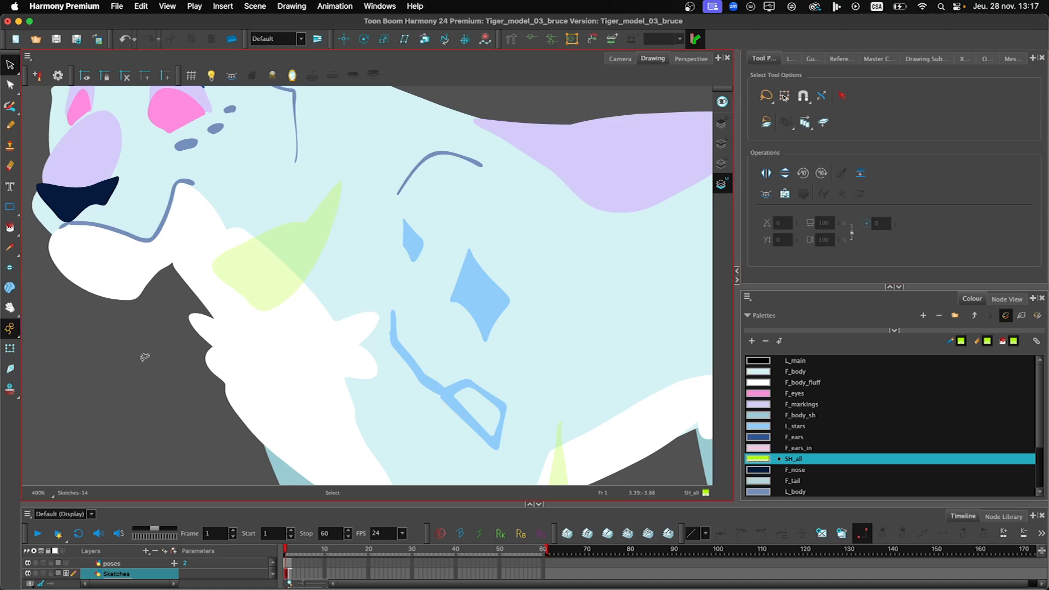
{"action": "key", "text": "super+a"}
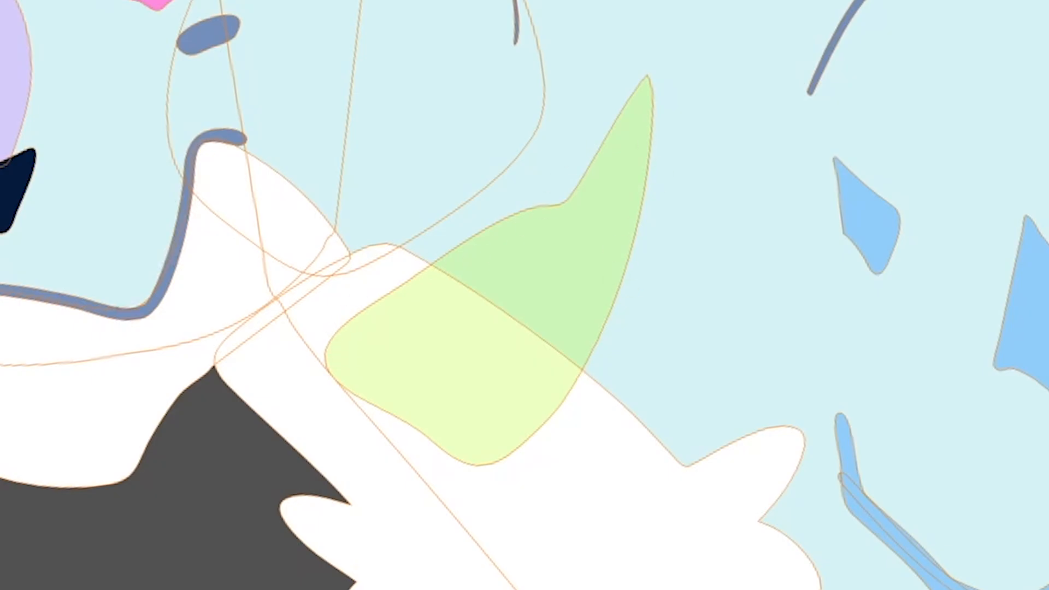
{"action": "left_click", "coordinate": [1038, 436]}
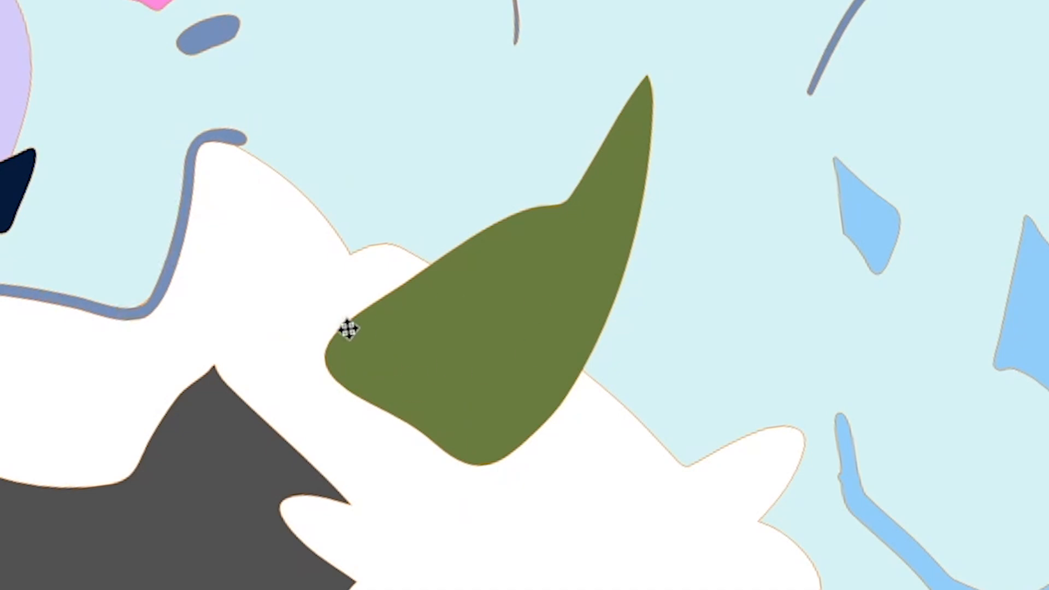
{"action": "key", "text": "super+z"}
{"action": "left_click", "coordinate": [126, 342]}
Step: Select all the artwork on the layer and apply the Optimize operation to it
{"action": "scroll", "coordinate": [252, 290], "scroll_direction": "down", "scroll_amount": 2}
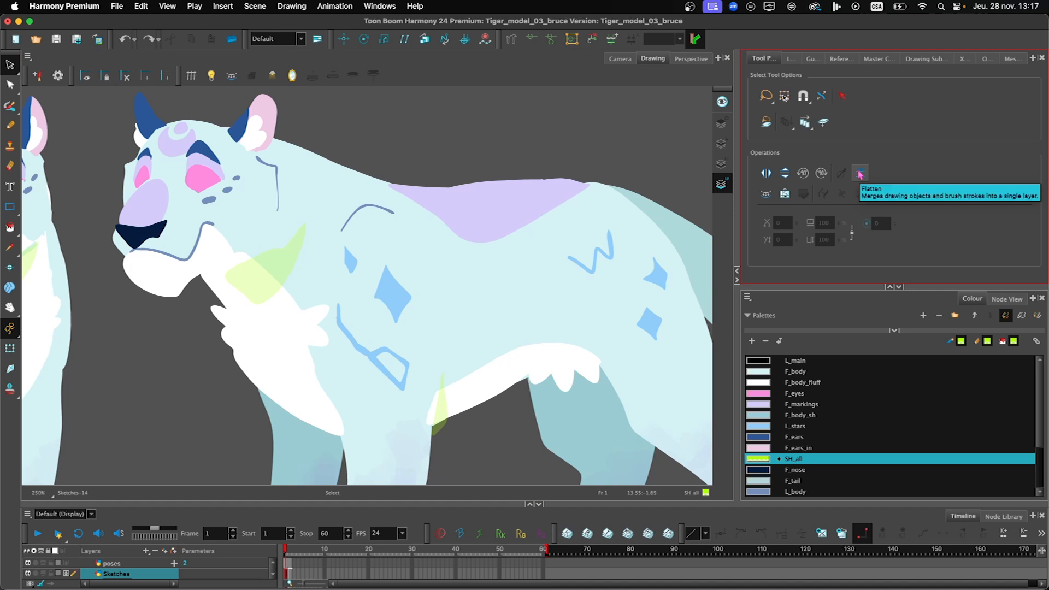
{"action": "key", "text": "ctrl+a"}
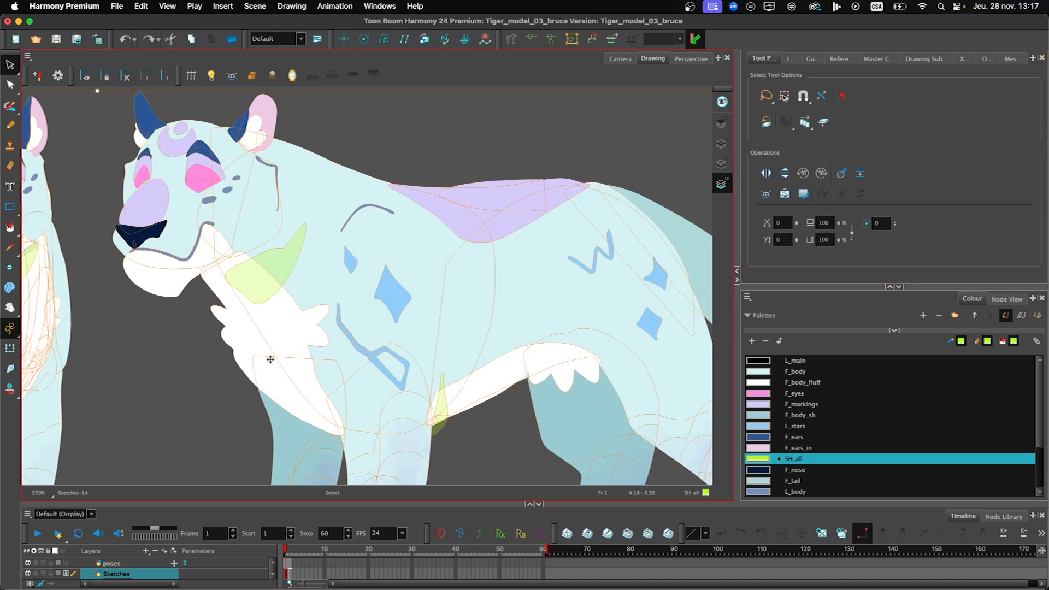
{"action": "left_click", "coordinate": [293, 7]}
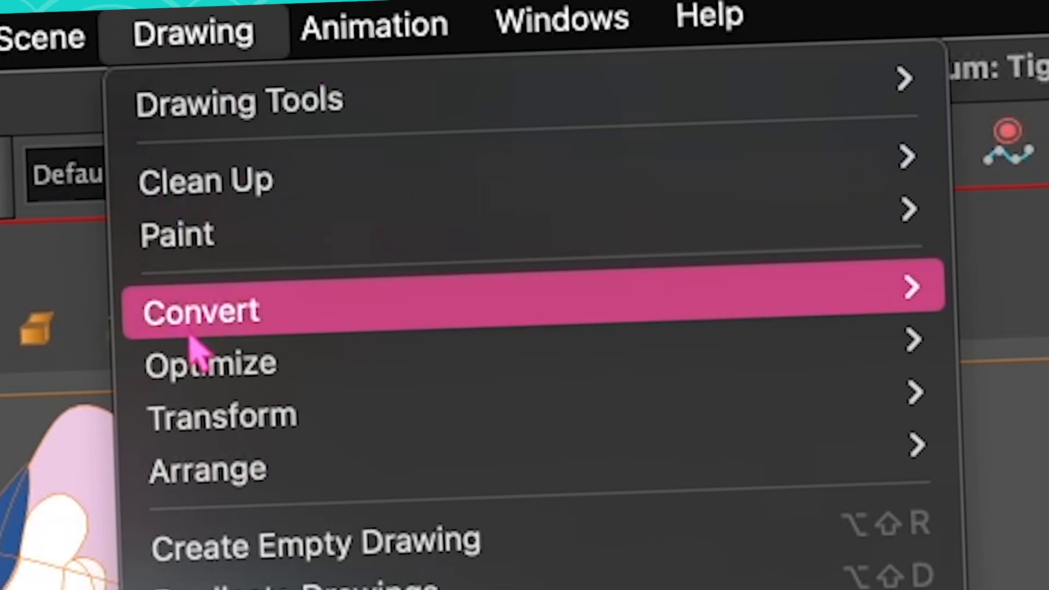
{"action": "mouse_move", "coordinate": [213, 382]}
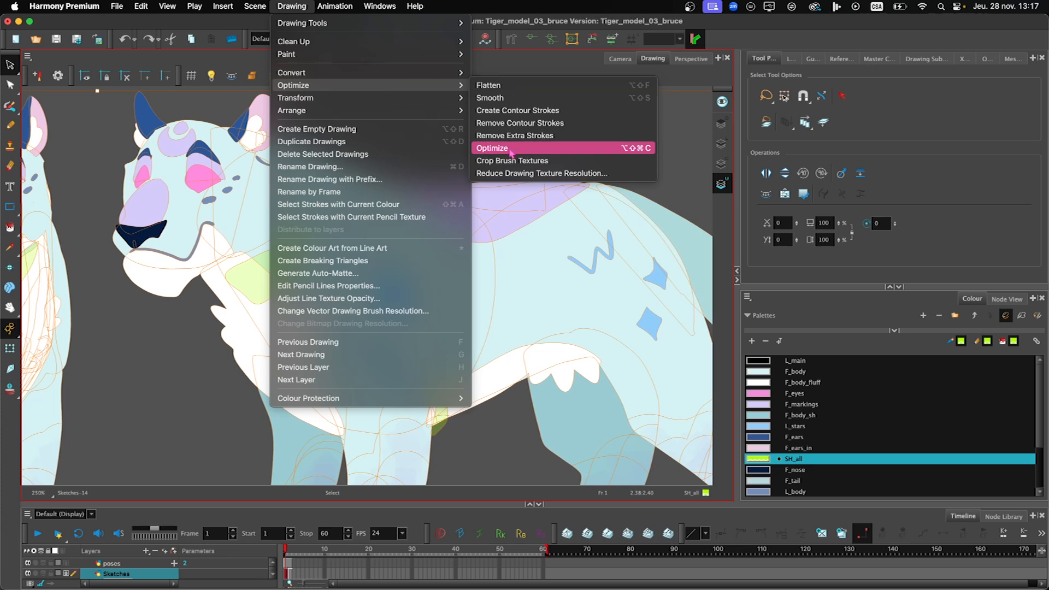
{"action": "left_click", "coordinate": [511, 153]}
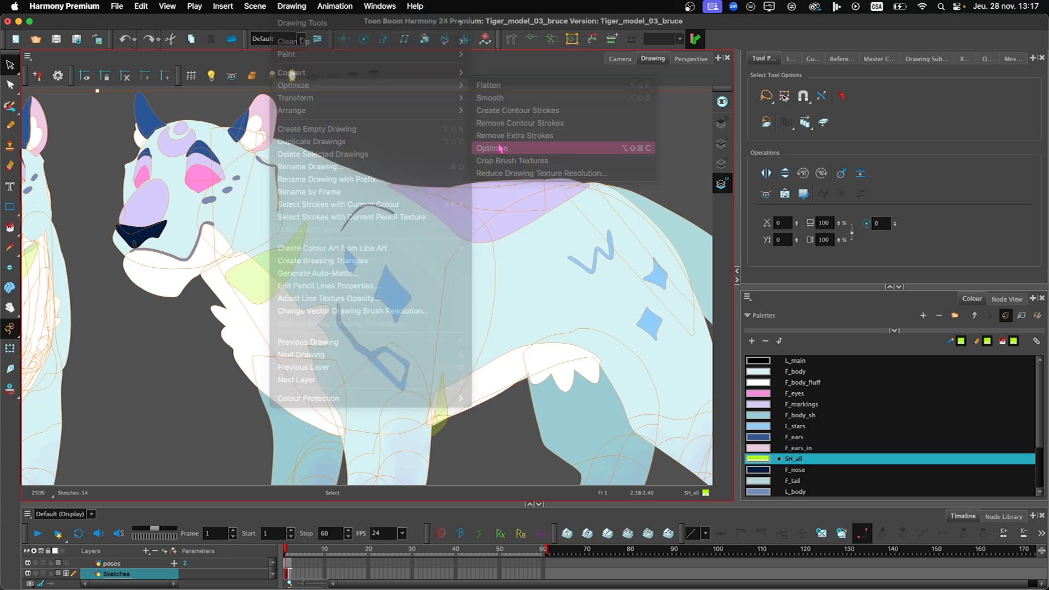
Step: Move the green neck shadow partly off the front edge of the neck and apply Optimize to it
{"action": "left_click", "coordinate": [247, 276]}
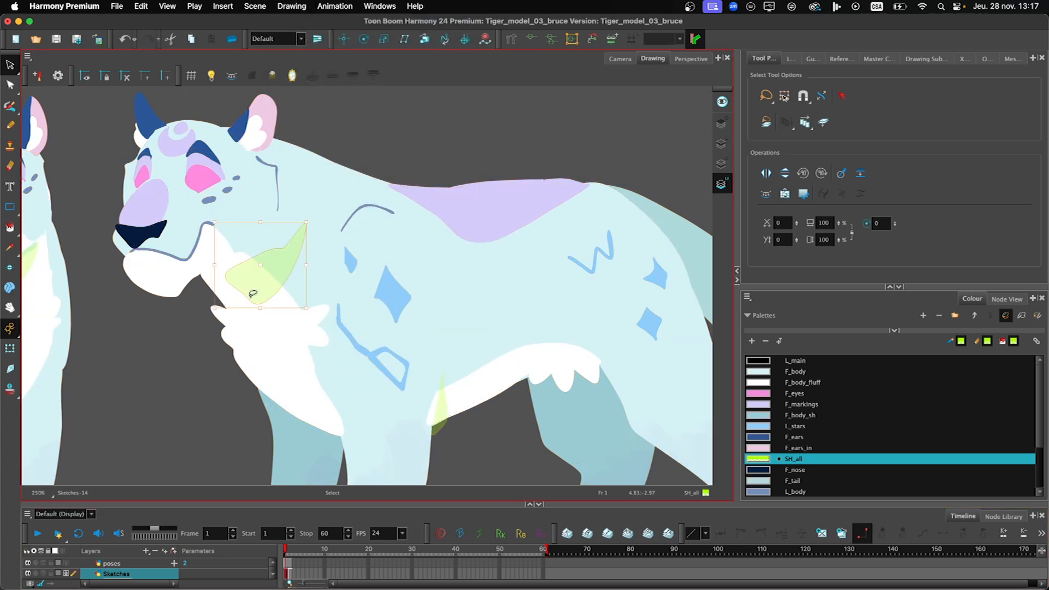
{"action": "left_click_drag", "start_coordinate": [253, 294], "coordinate": [215, 298]}
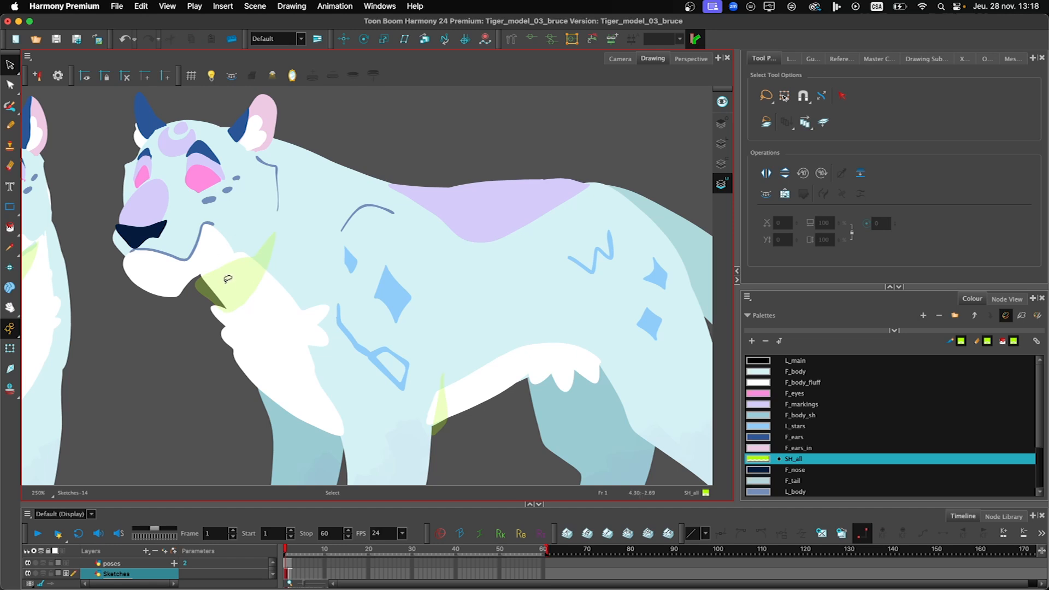
{"action": "left_click", "coordinate": [228, 280]}
{"action": "left_click", "coordinate": [255, 8]}
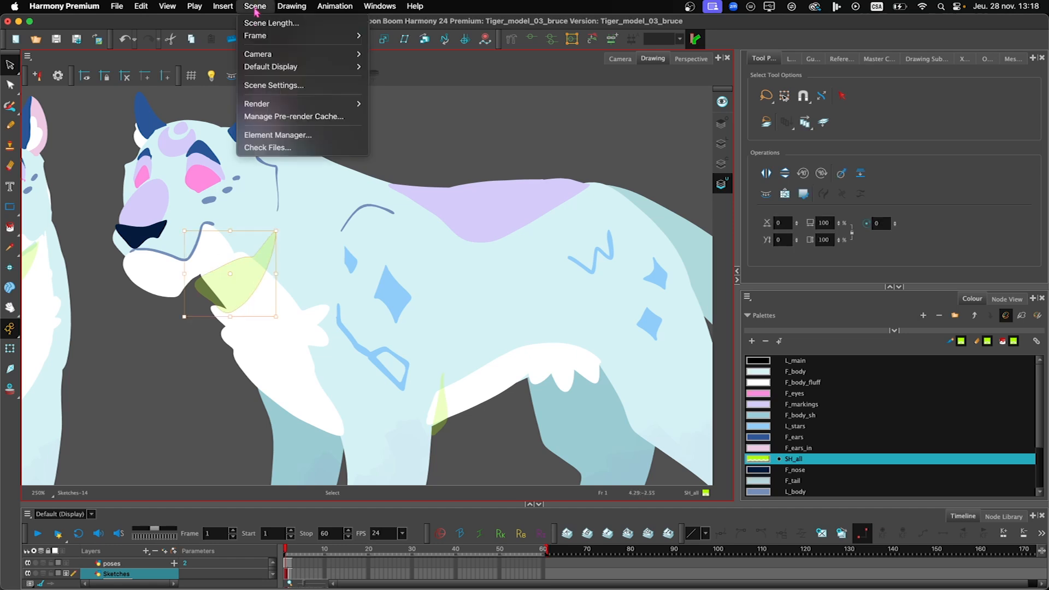
{"action": "mouse_move", "coordinate": [287, 8]}
{"action": "mouse_move", "coordinate": [298, 87]}
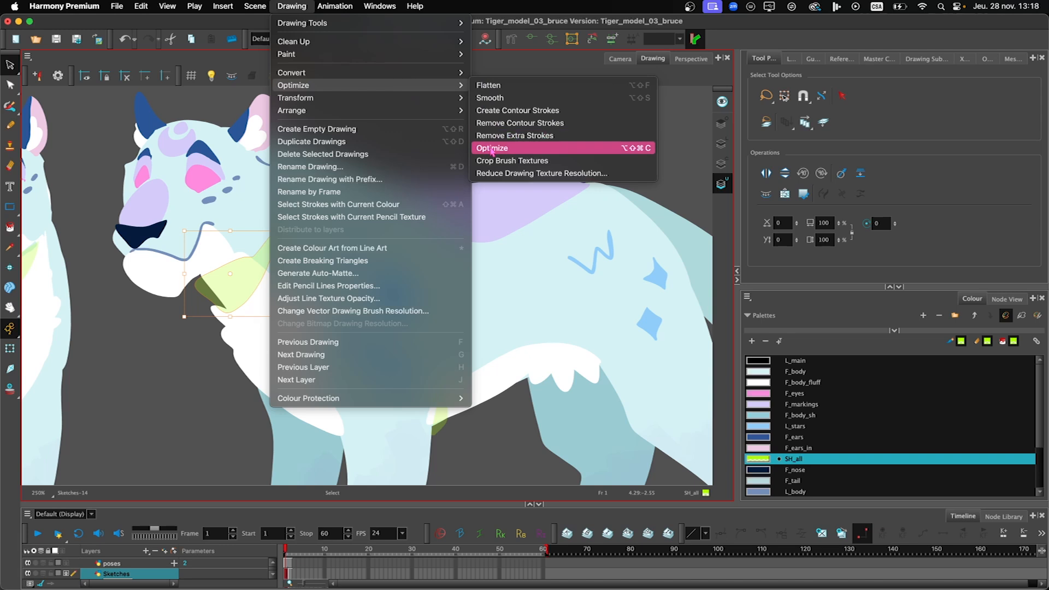
{"action": "left_click", "coordinate": [492, 151]}
Step: Undo the neck shadow move and the Optimize operation on the artwork
{"action": "left_click_drag", "start_coordinate": [199, 405], "coordinate": [213, 243]}
{"action": "key", "text": "super+z"}
{"action": "key", "text": "super+z"}
{"action": "key", "text": "super+z"}
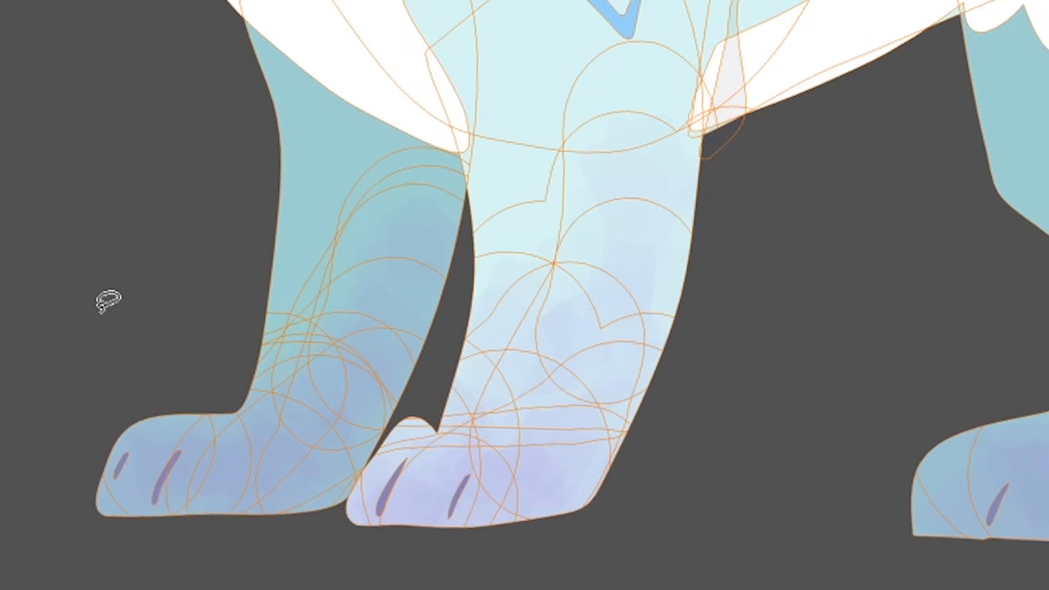
Step: Select a single shading stroke on the tiger's near front leg to examine its outline, and deselect it
{"action": "left_click", "coordinate": [228, 307]}
{"action": "left_click", "coordinate": [566, 332]}
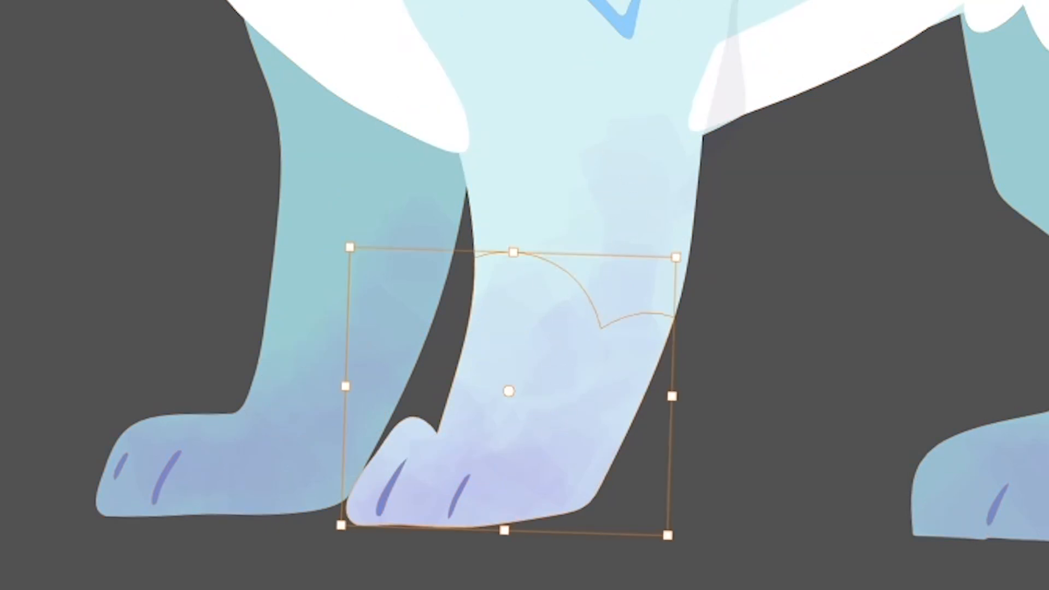
{"action": "key", "text": "Escape"}
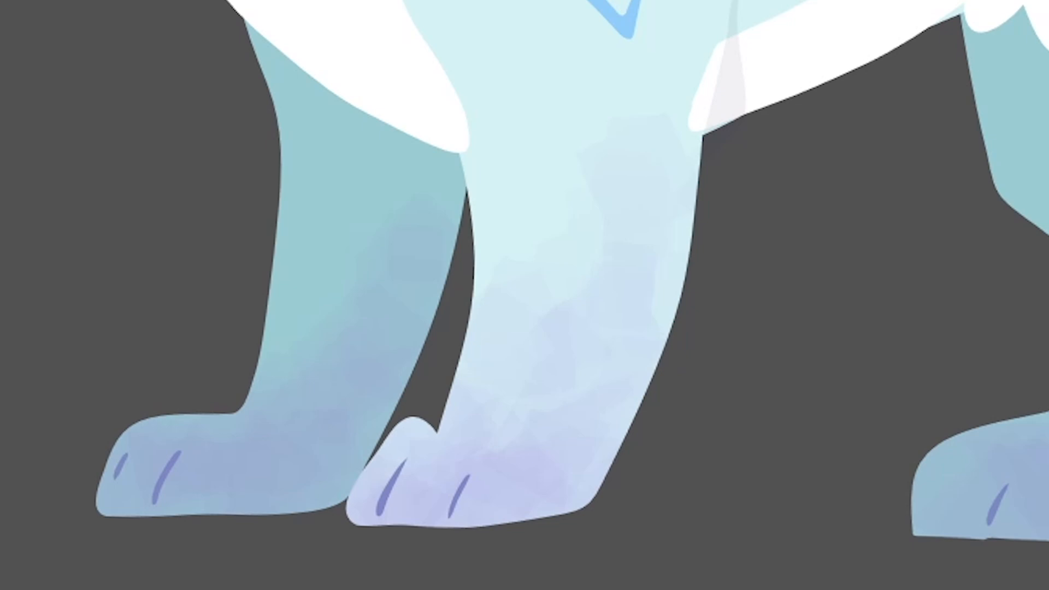
Step: Select all the artwork on the layer, including the semi-transparent leg shading, and apply the Optimize operation
{"action": "key", "text": "k"}
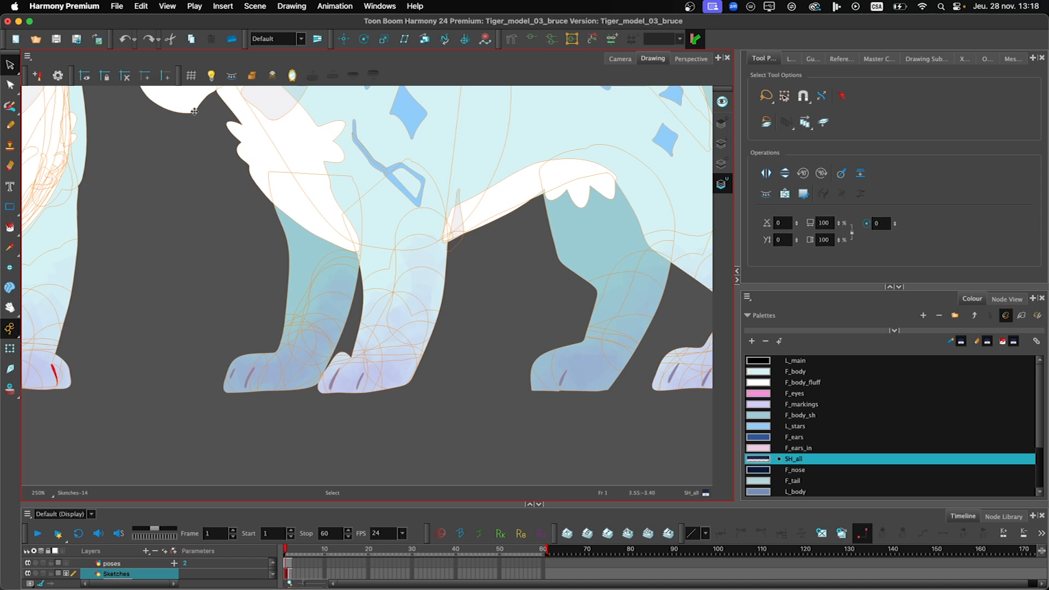
{"action": "left_click", "coordinate": [284, 8]}
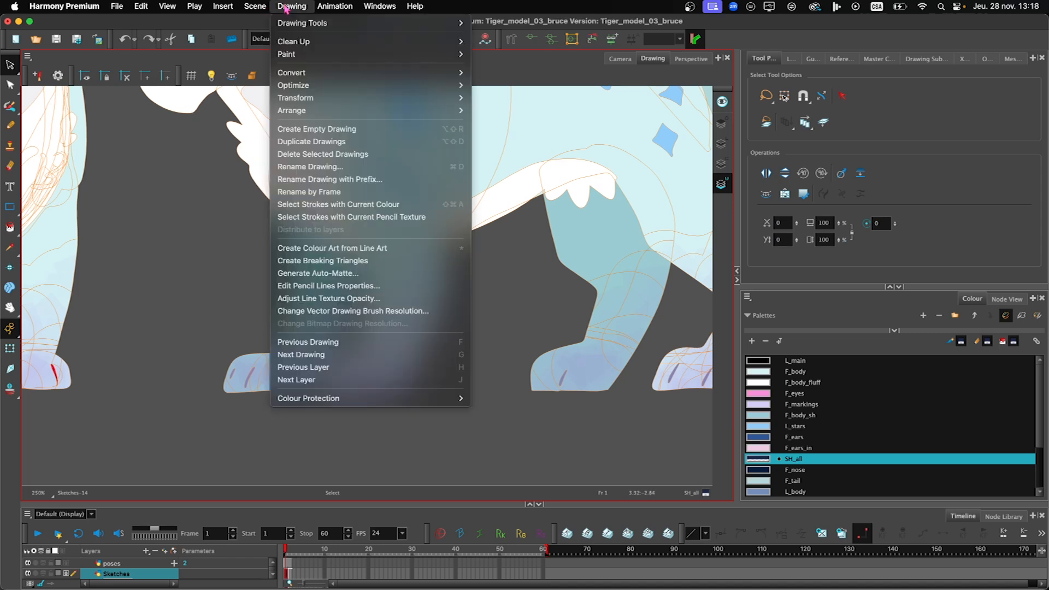
{"action": "mouse_move", "coordinate": [294, 88]}
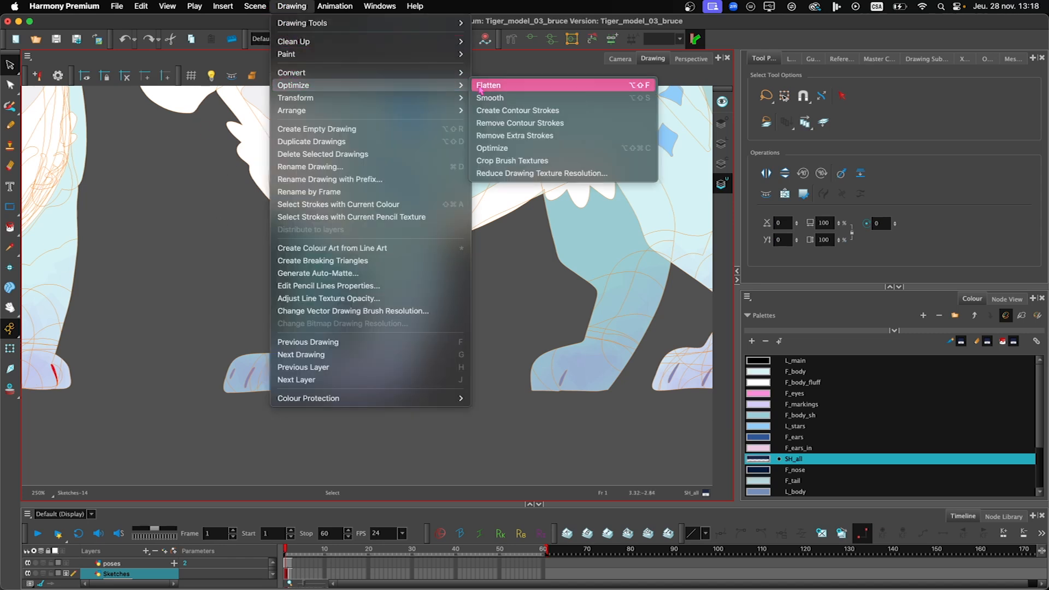
{"action": "left_click", "coordinate": [531, 150]}
{"action": "scroll", "coordinate": [258, 307], "scroll_direction": "right", "scroll_amount": 5}
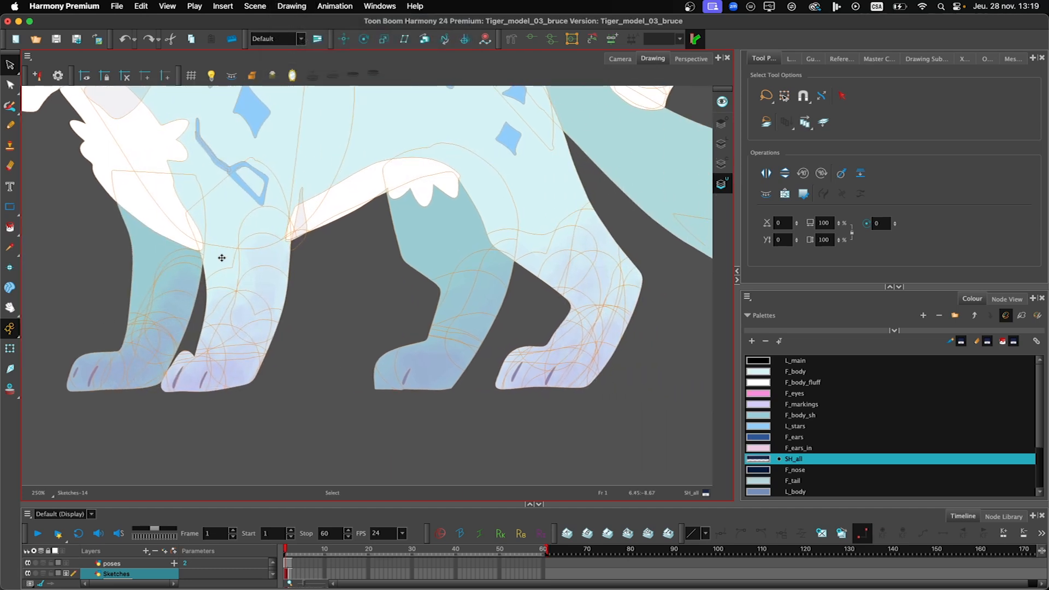
{"action": "left_click", "coordinate": [292, 6]}
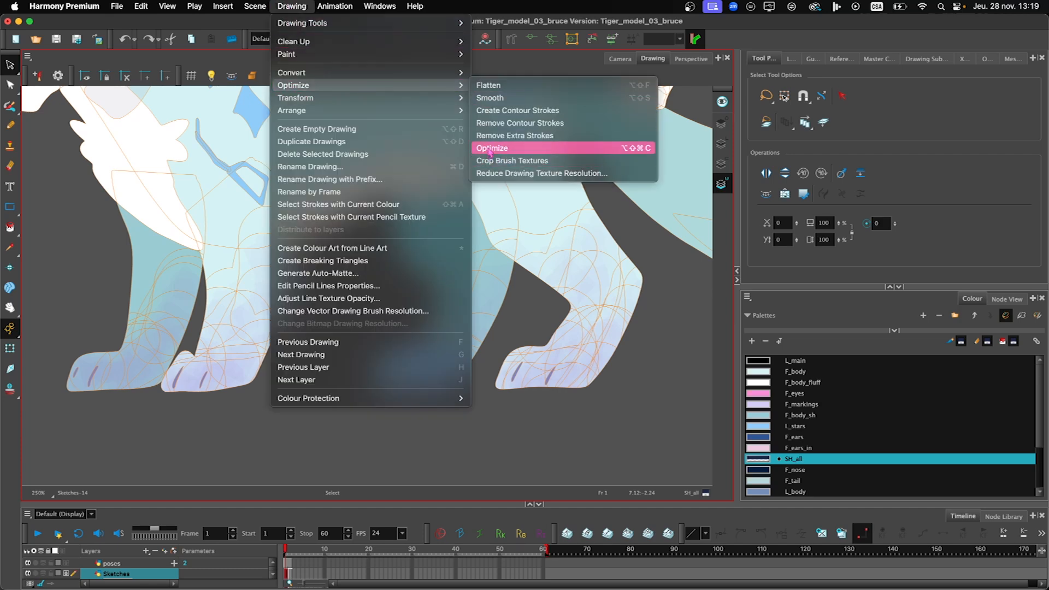
{"action": "left_click", "coordinate": [490, 152]}
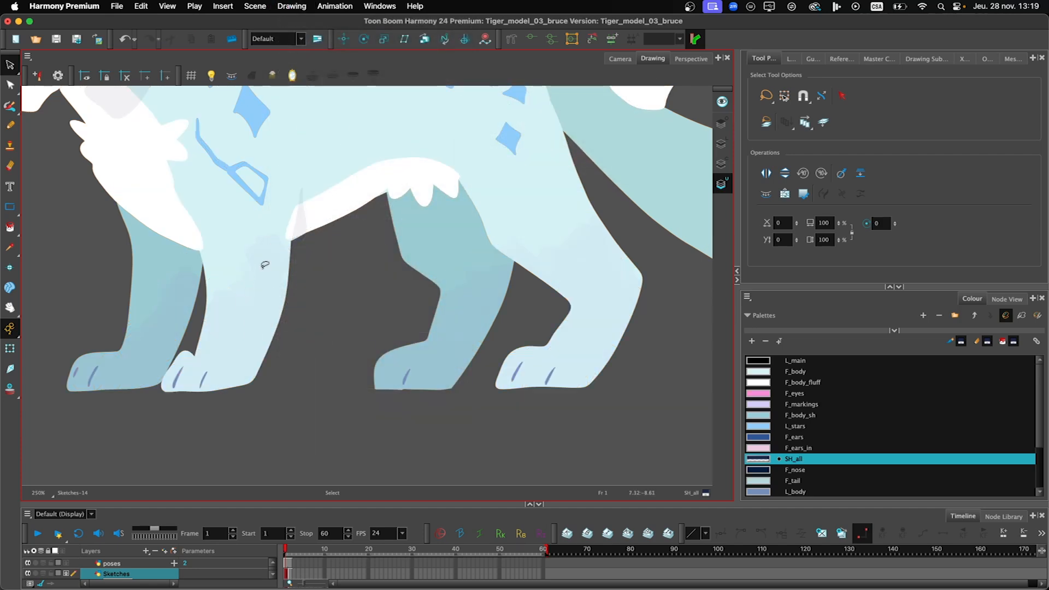
Step: Examine the shading on the near front leg and undo the Optimize operation
{"action": "scroll", "coordinate": [250, 253], "scroll_direction": "up", "scroll_amount": 5}
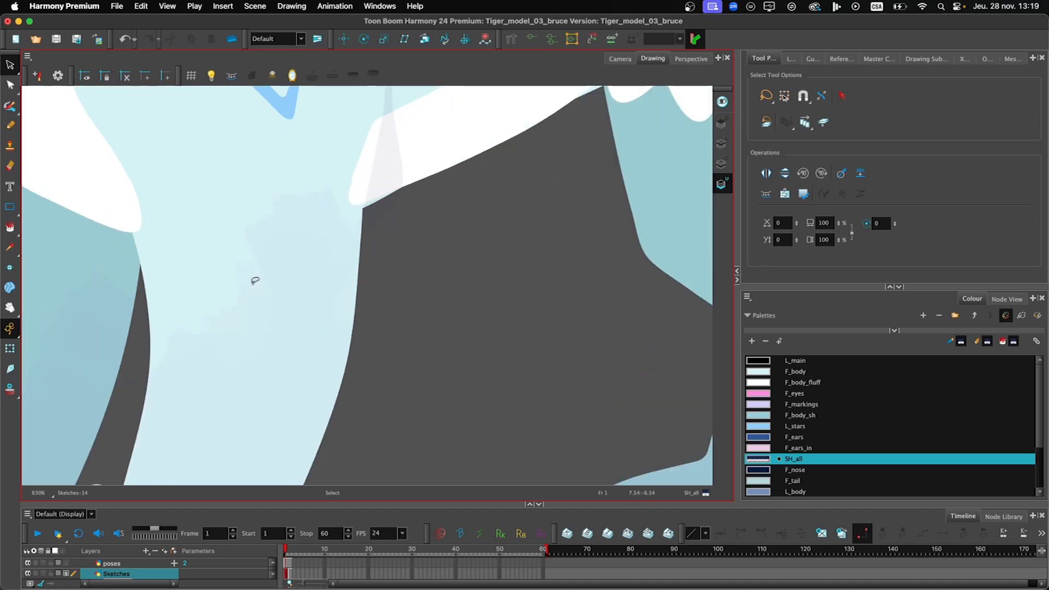
{"action": "scroll", "coordinate": [248, 270], "scroll_direction": "down", "scroll_amount": 2}
{"action": "key", "text": "super+z"}
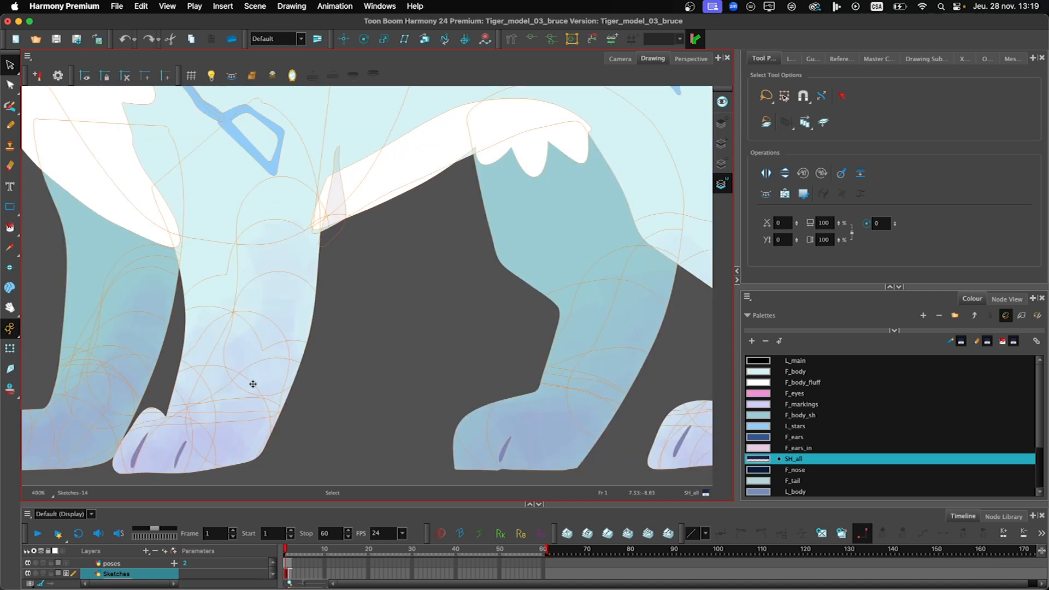
Step: Clear the selection, select all the SP_accent leg shading strokes by colour, and cut them from the drawing
{"action": "key", "text": "1"}
{"action": "key", "text": "1"}
{"action": "left_click", "coordinate": [105, 347]}
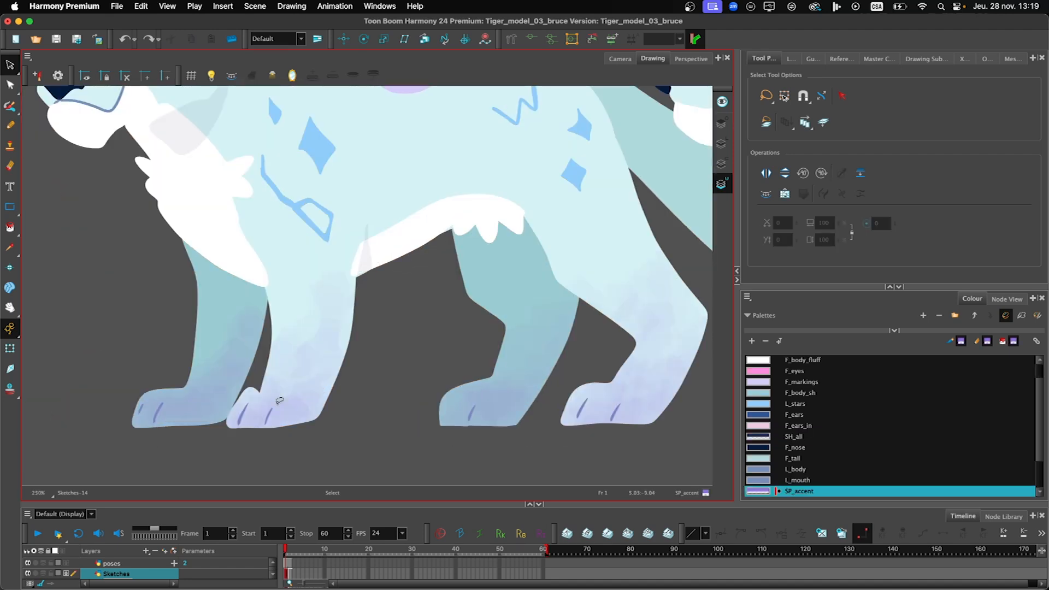
{"action": "left_click", "coordinate": [842, 97]}
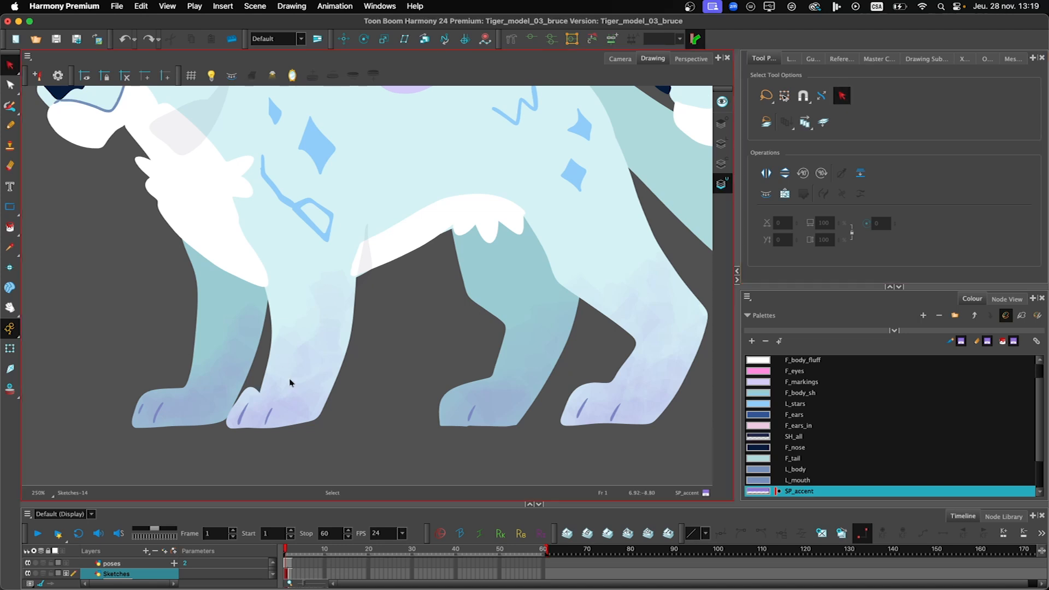
{"action": "left_click", "coordinate": [243, 395]}
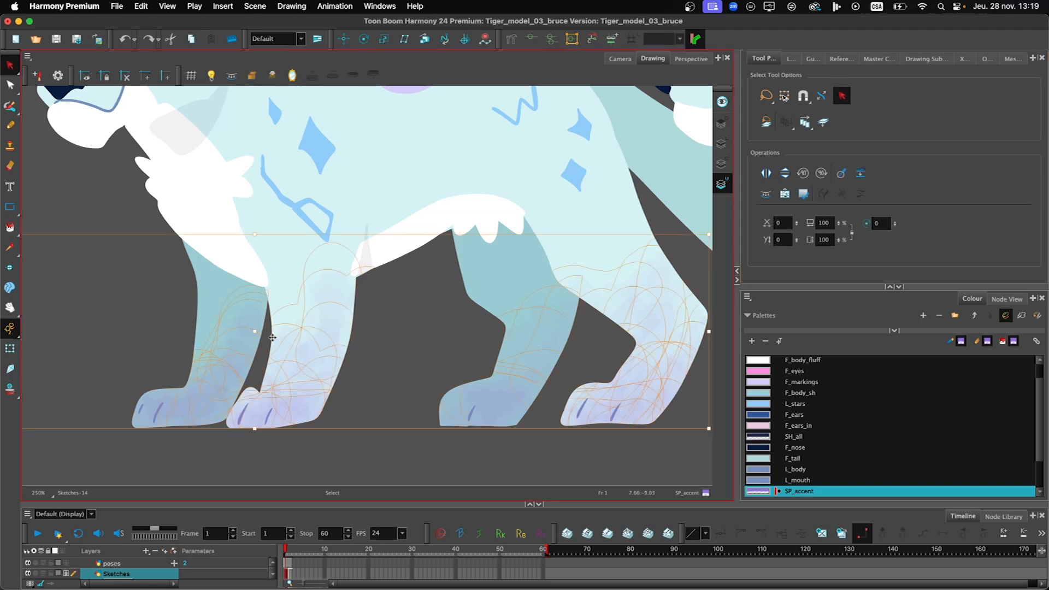
{"action": "key", "text": "super+x"}
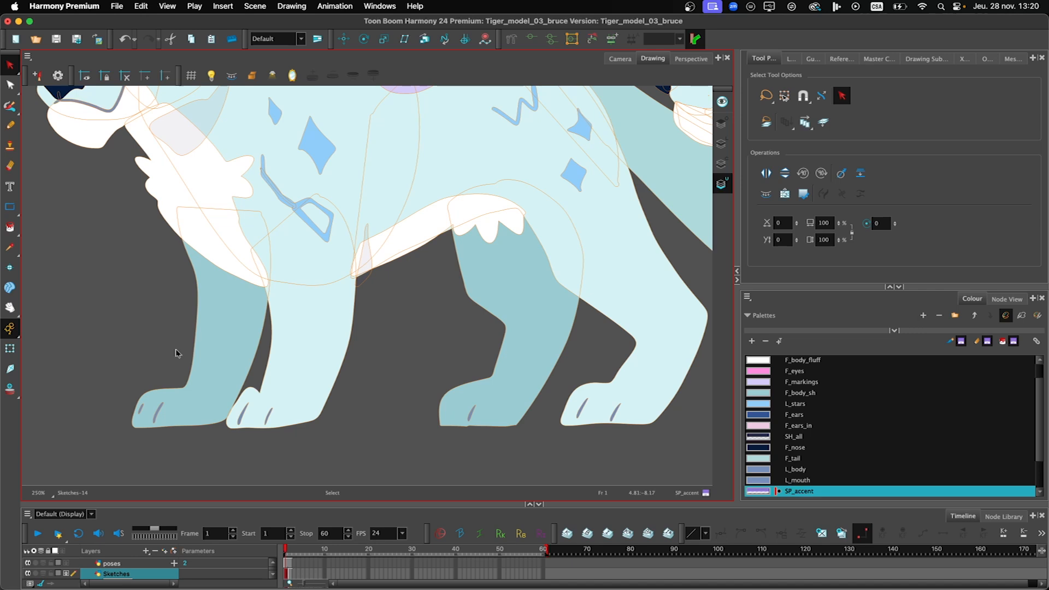
Step: Apply Optimize to all the remaining artwork and paste the cut SP_accent shading strokes back onto the legs
{"action": "left_click", "coordinate": [291, 6]}
{"action": "mouse_move", "coordinate": [301, 87]}
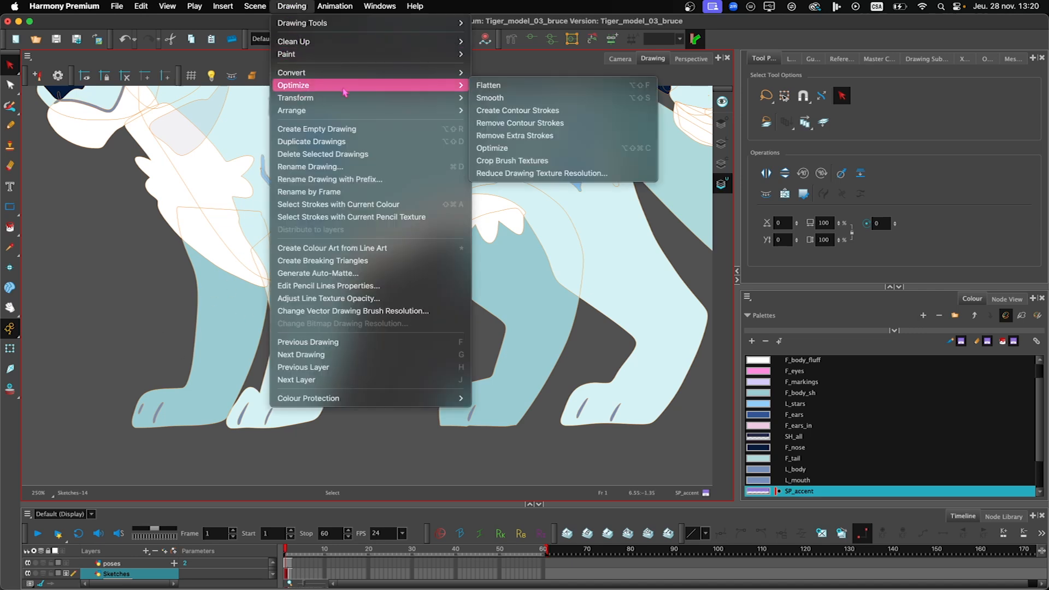
{"action": "left_click", "coordinate": [489, 154]}
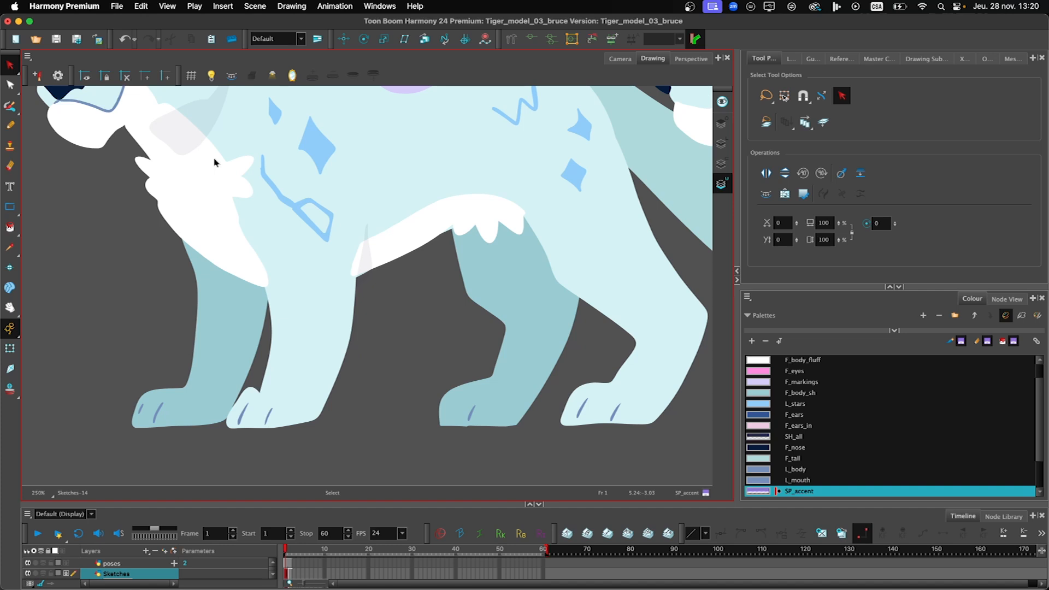
{"action": "left_click", "coordinate": [109, 276]}
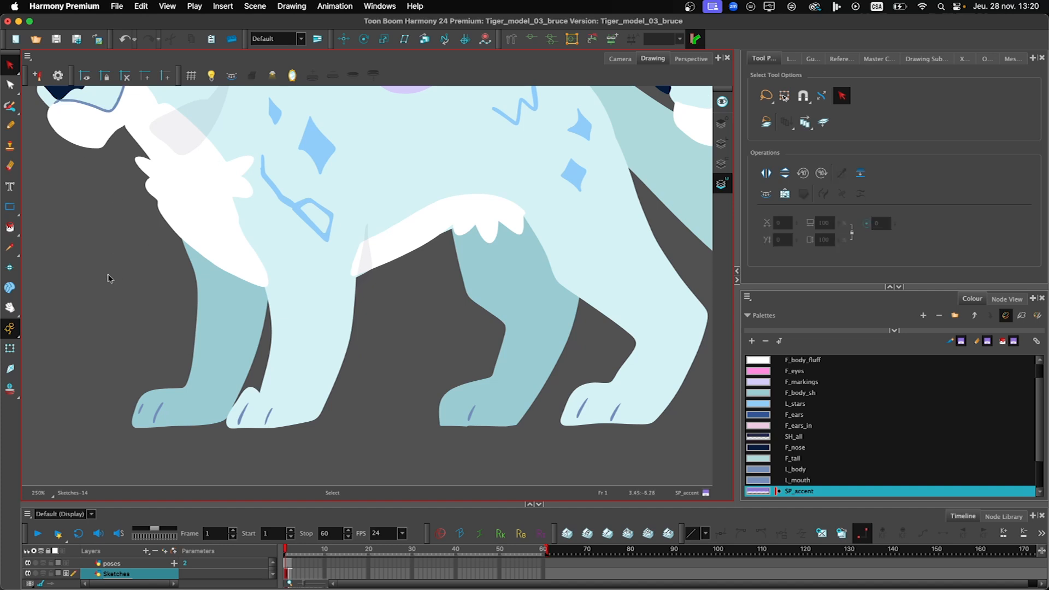
{"action": "key", "text": "super+v"}
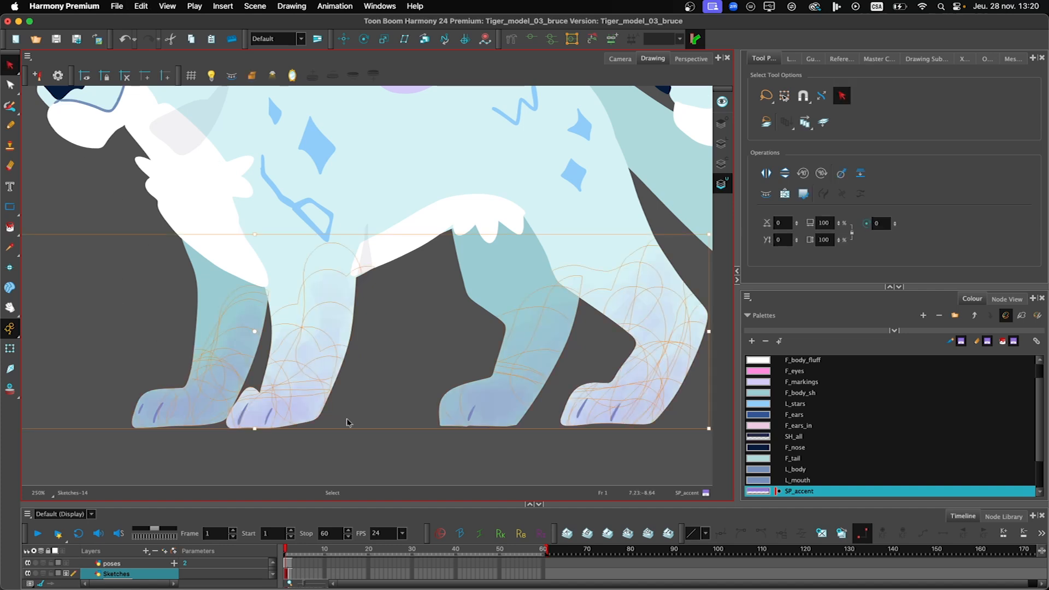
Step: Try the Flatten operation on the pasted leg shading strokes, undo it, and examine the shading on the model
{"action": "left_click", "coordinate": [860, 173]}
{"action": "key", "text": "super+z"}
{"action": "scroll", "coordinate": [283, 348], "scroll_direction": "up", "scroll_amount": 4}
{"action": "scroll", "coordinate": [296, 386], "scroll_direction": "down", "scroll_amount": 4}
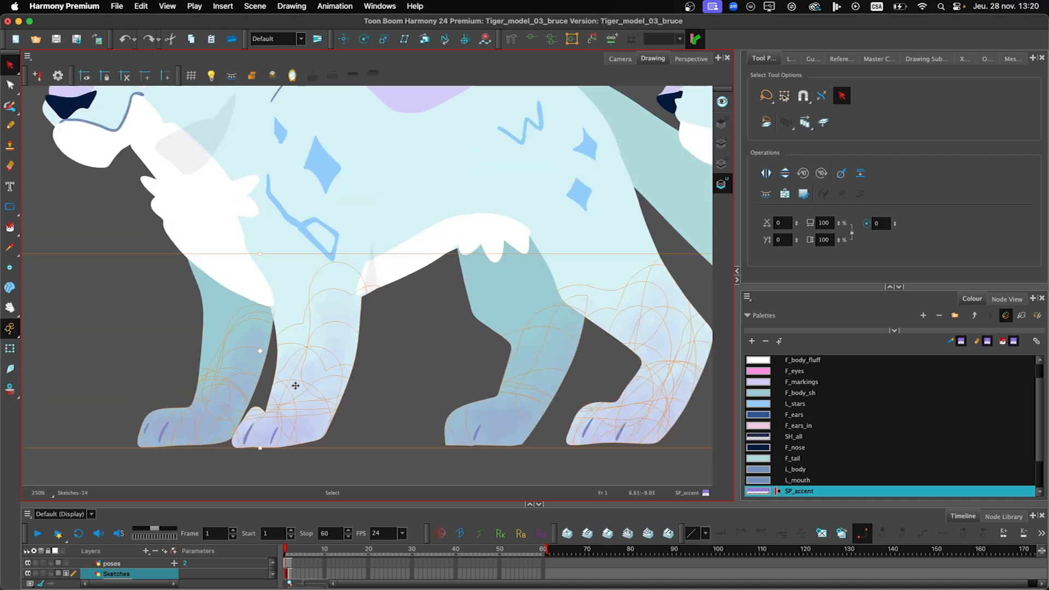
{"action": "scroll", "coordinate": [295, 385], "scroll_direction": "down", "scroll_amount": 4}
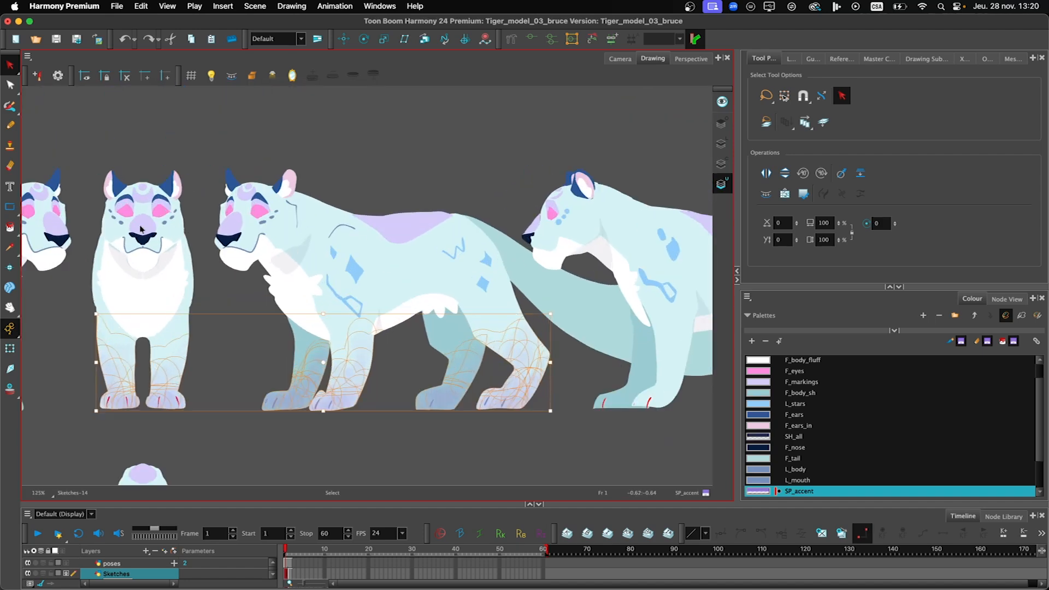
{"action": "scroll", "coordinate": [142, 228], "scroll_direction": "up", "scroll_amount": 2}
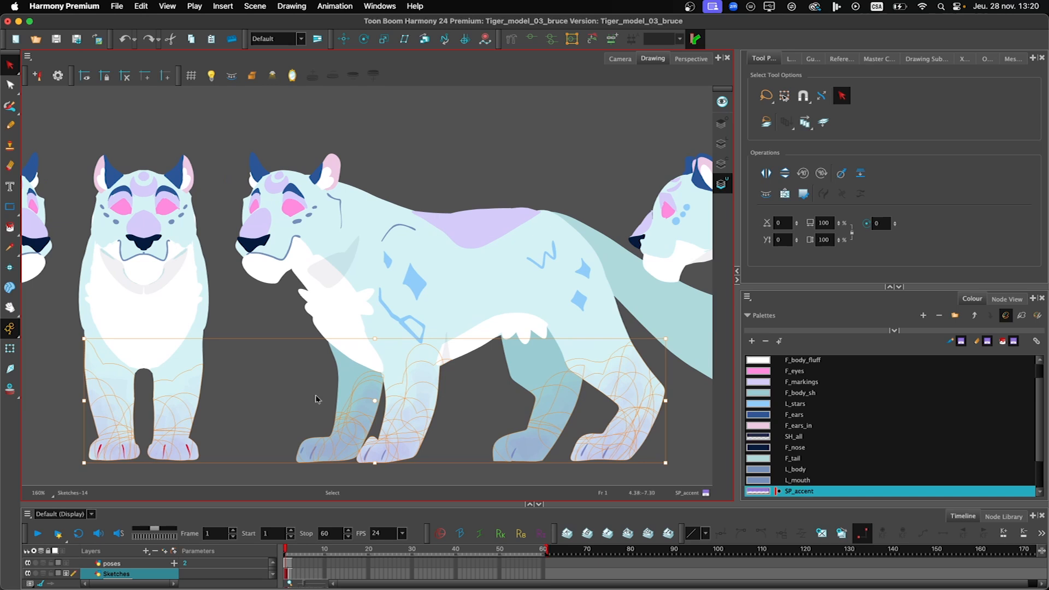